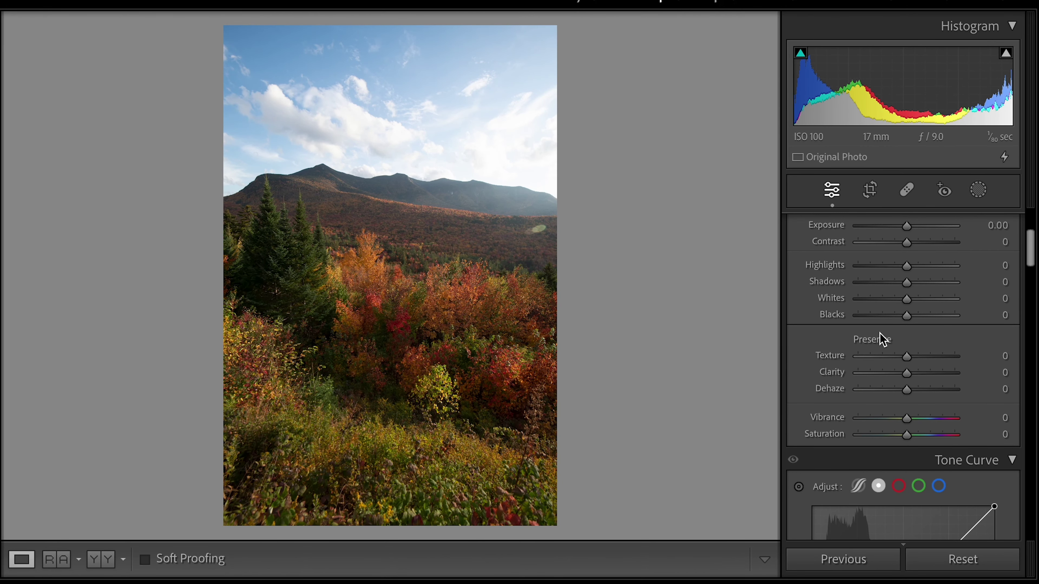
Step: Preview the Camera Landscape profile, then settle on the Camera Standard profile
scroll(881, 339, up, 5)
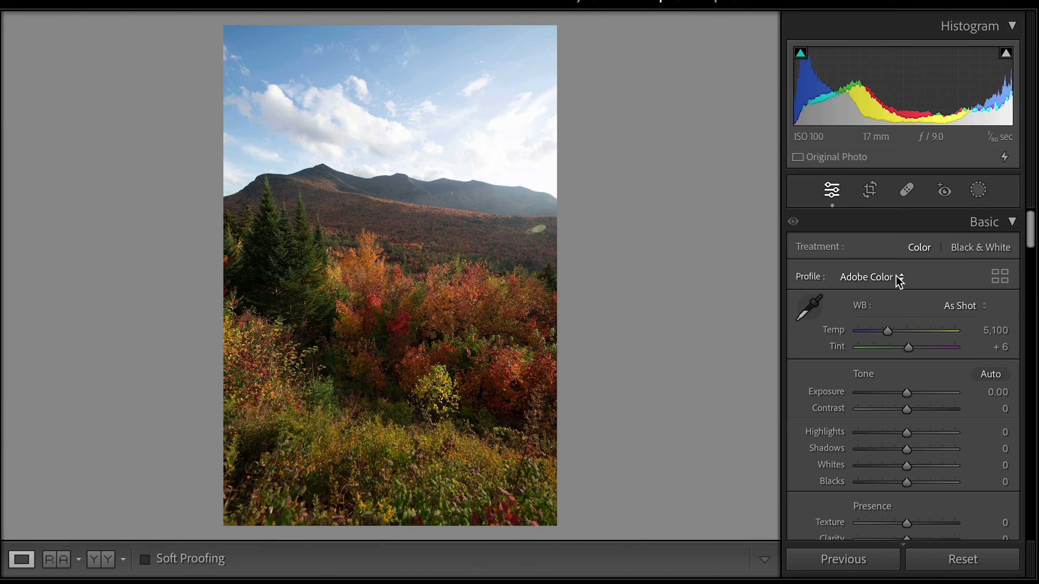
click(895, 278)
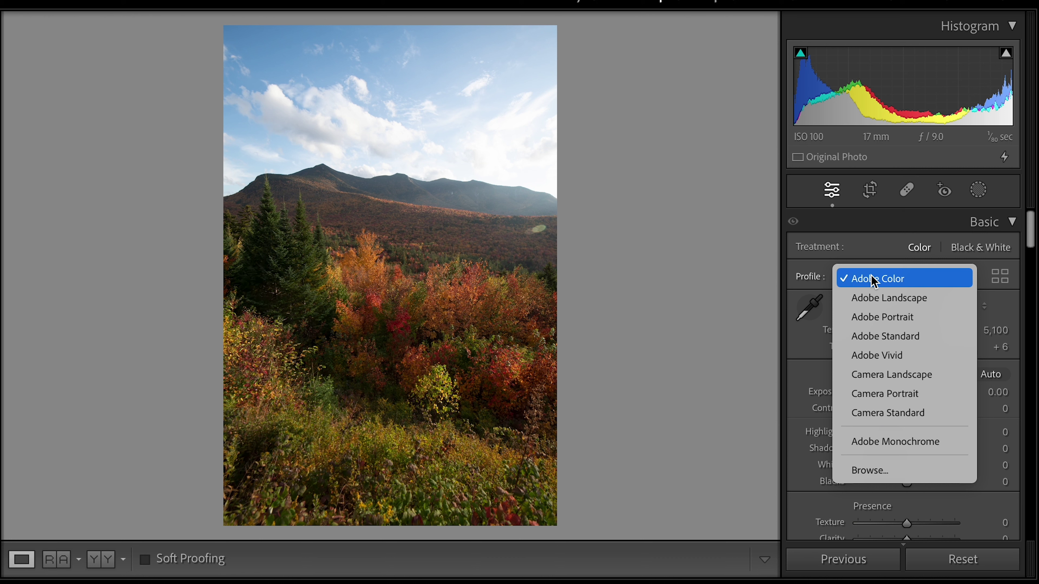
click(906, 375)
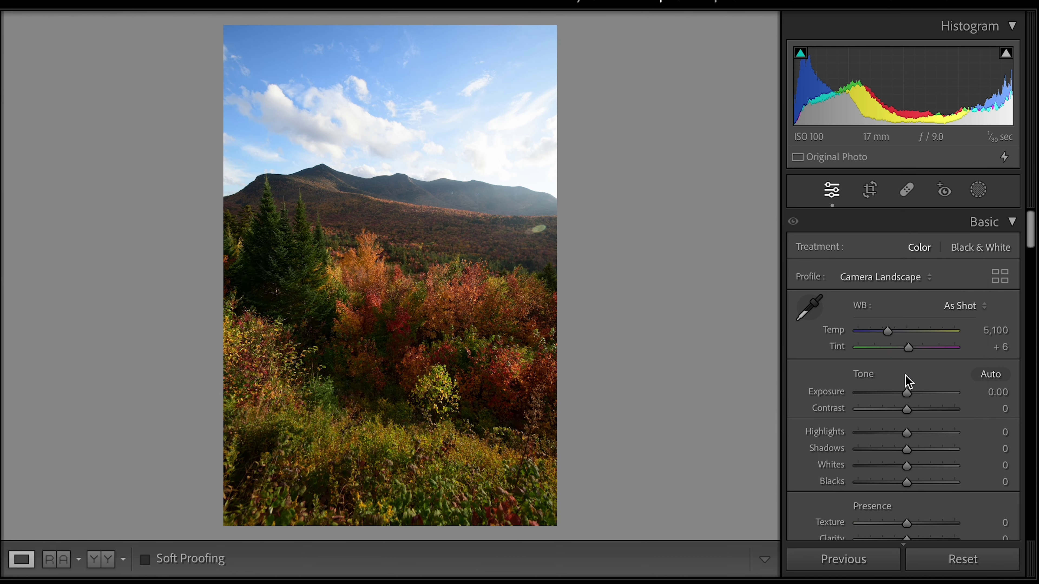
click(896, 280)
click(900, 316)
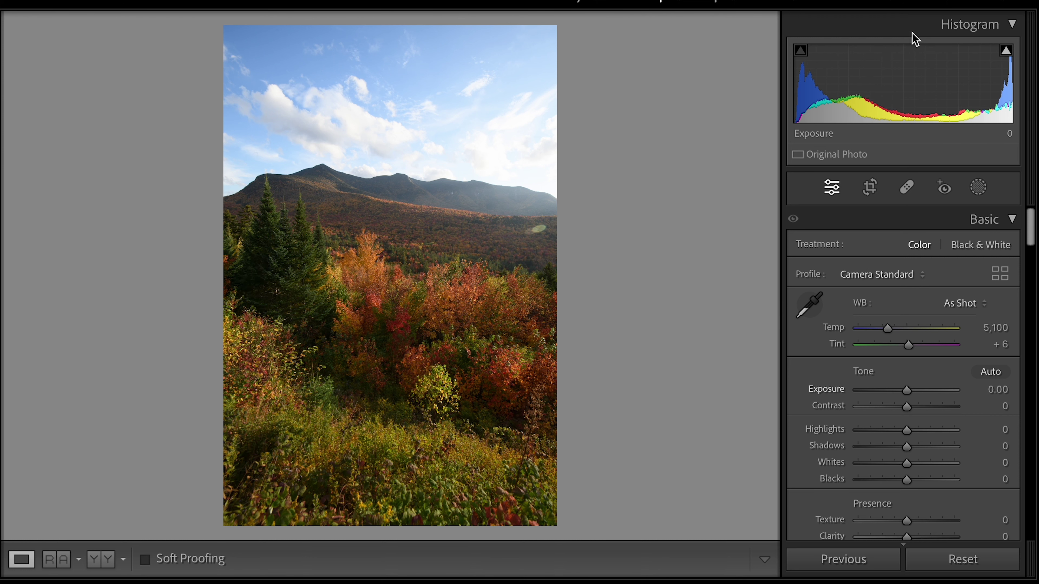
mouse_move(1009, 55)
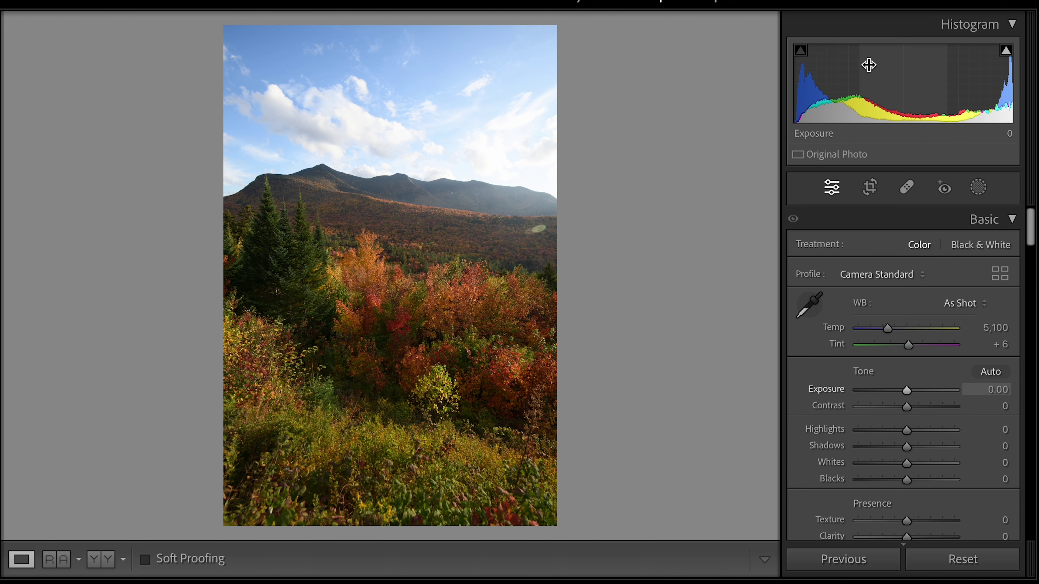
click(535, 148)
click(530, 151)
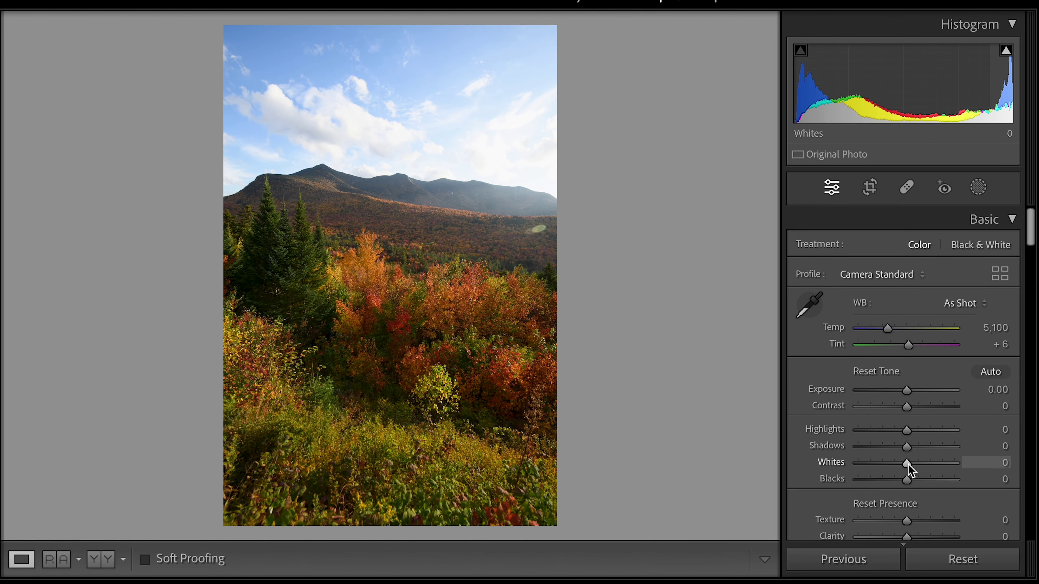
drag(907, 463, 842, 430)
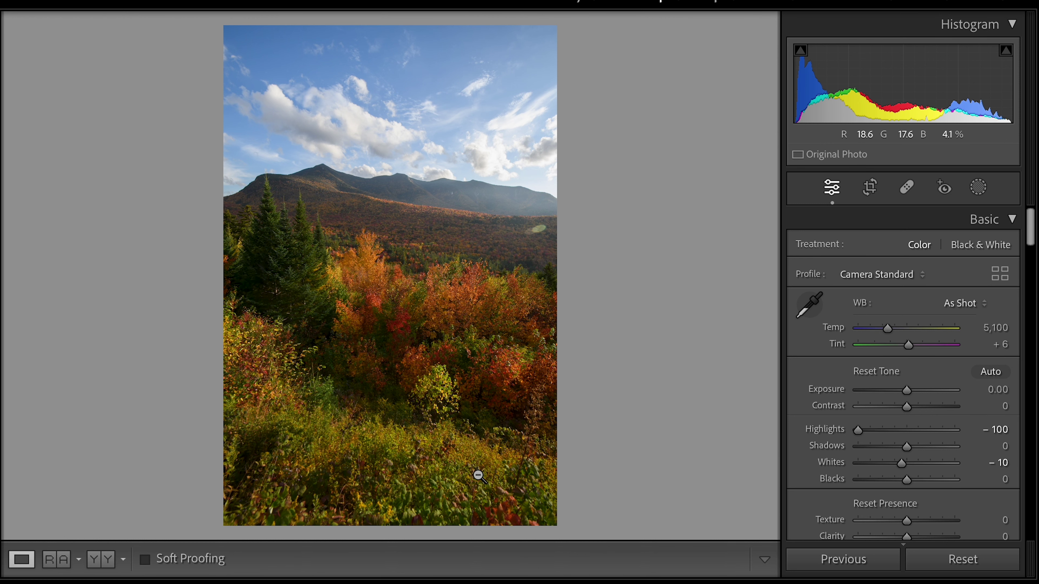
drag(907, 432, 910, 436)
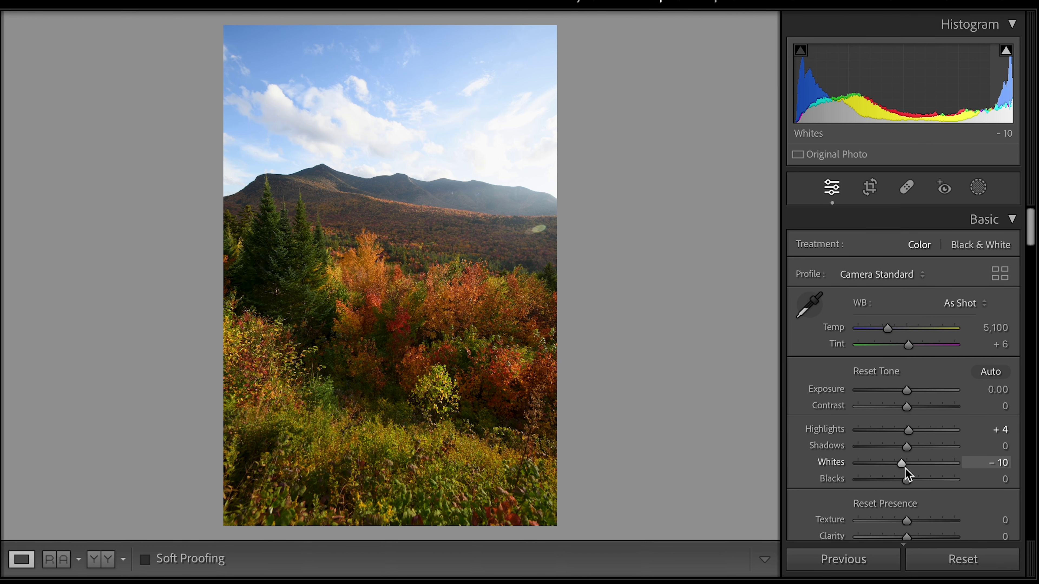
mouse_move(905, 469)
mouse_down()
mouse_move(923, 475)
mouse_move(892, 471)
mouse_move(918, 468)
mouse_move(891, 482)
mouse_up()
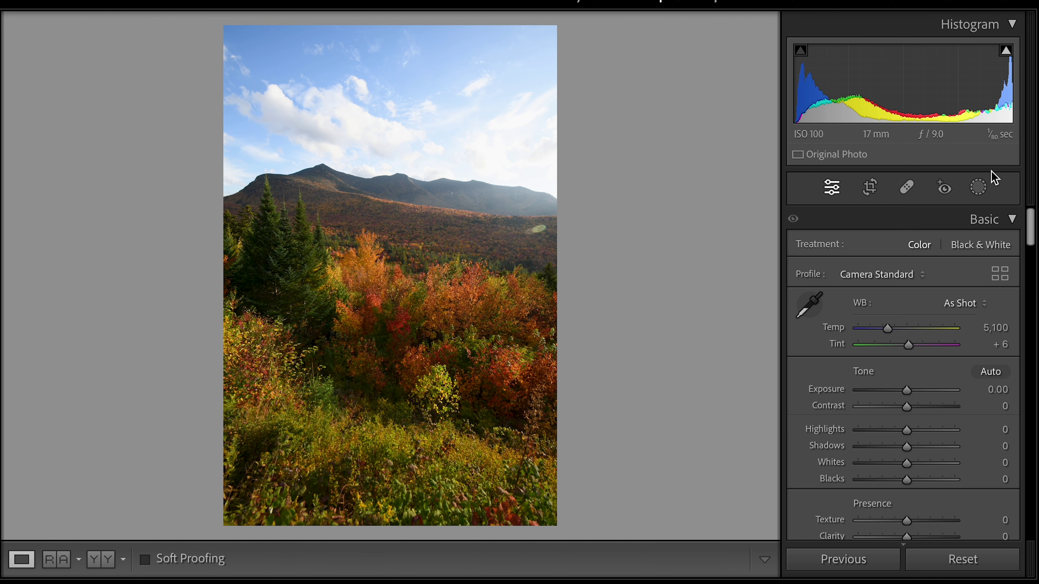
Step: Add a new mask that automatically selects the sky
click(979, 190)
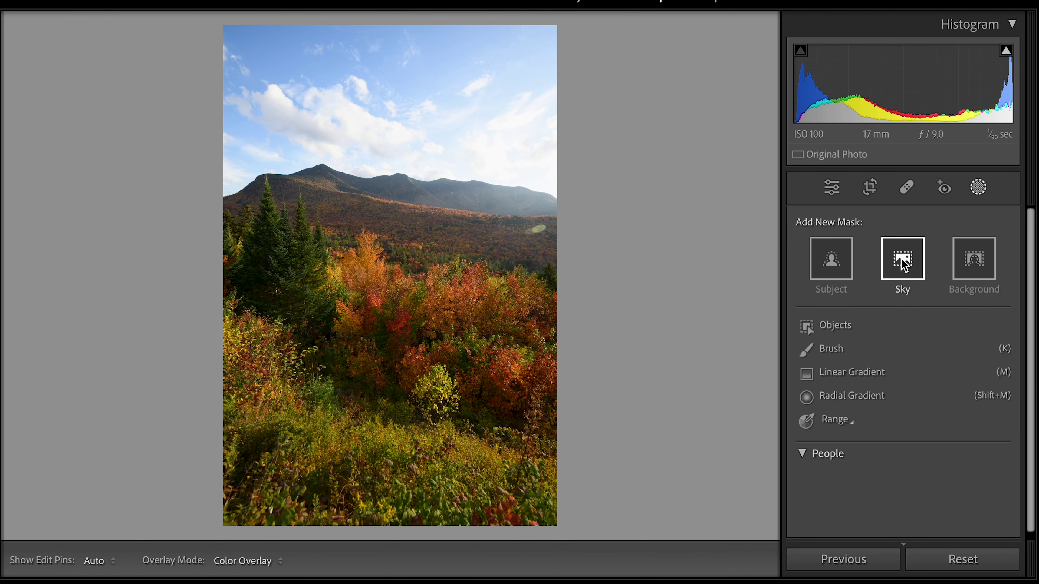
click(978, 189)
click(978, 190)
click(902, 260)
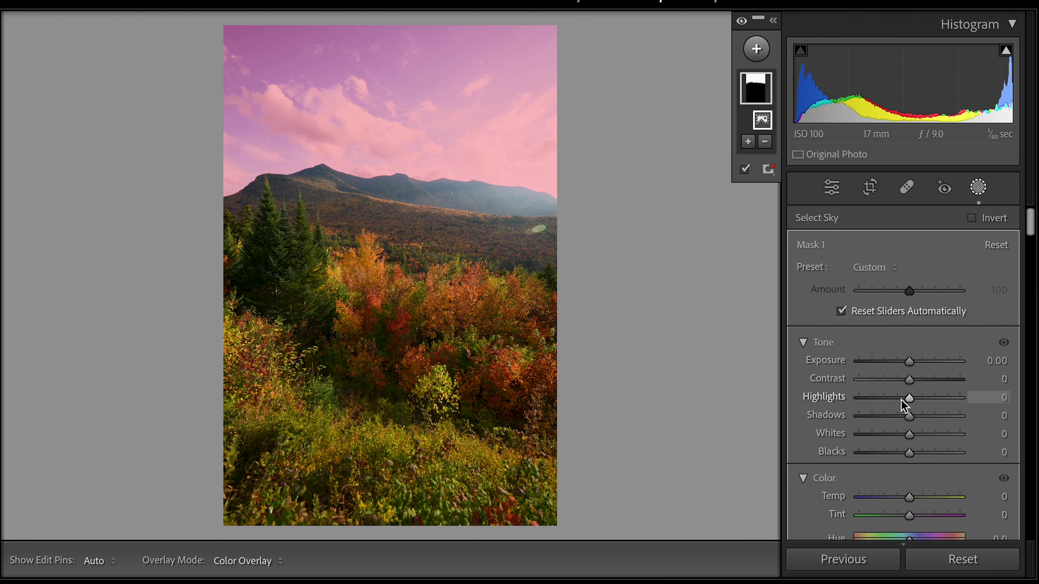
Step: Lower the sky's Highlights to −45 and add Dehaze 34, Texture 8 and Clarity 11
drag(911, 405, 885, 405)
scroll(922, 418, down, 1)
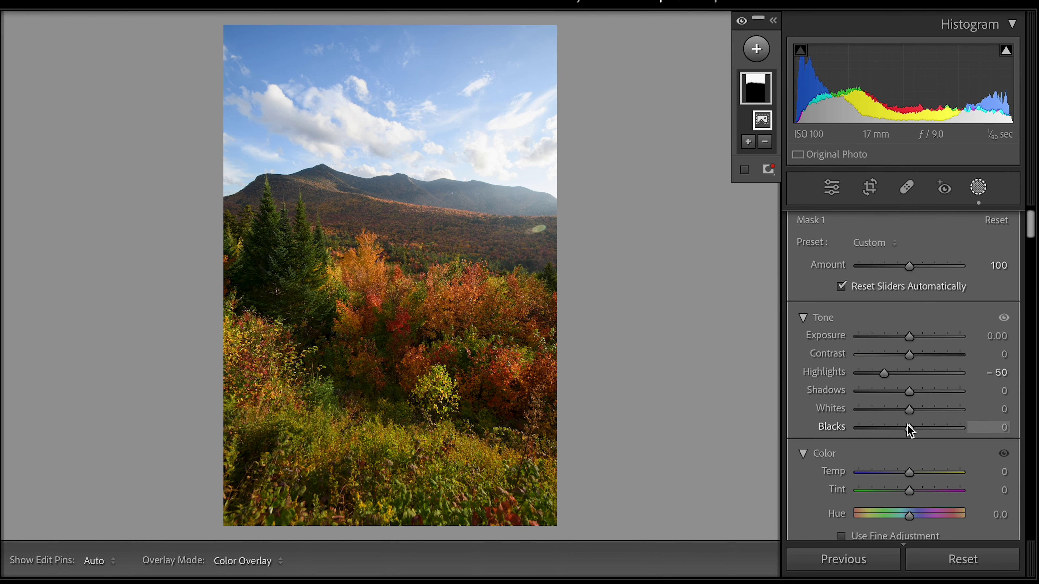
drag(890, 381, 896, 386)
scroll(914, 481, down, 3)
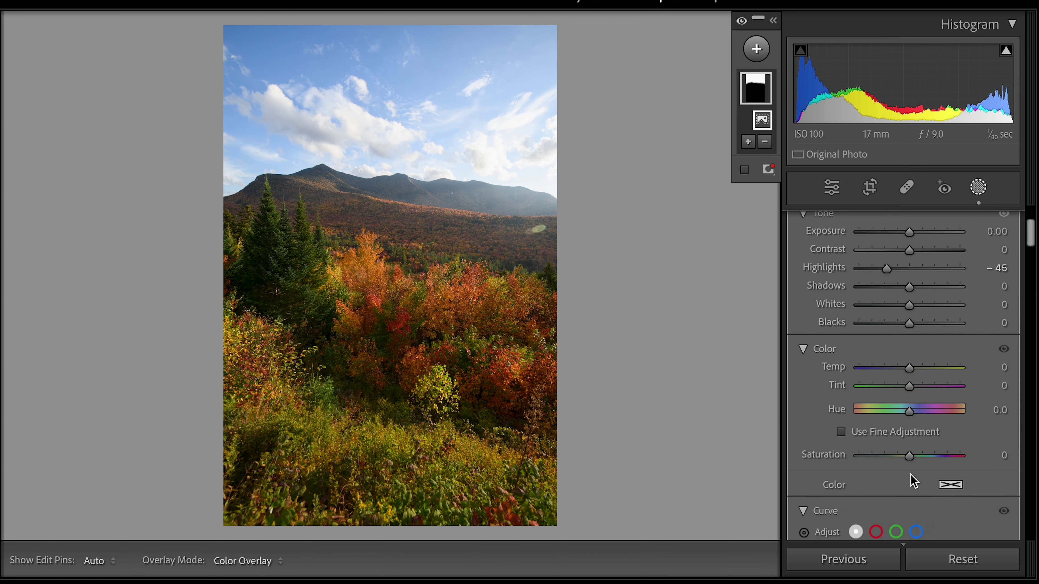
scroll(911, 284, down, 14)
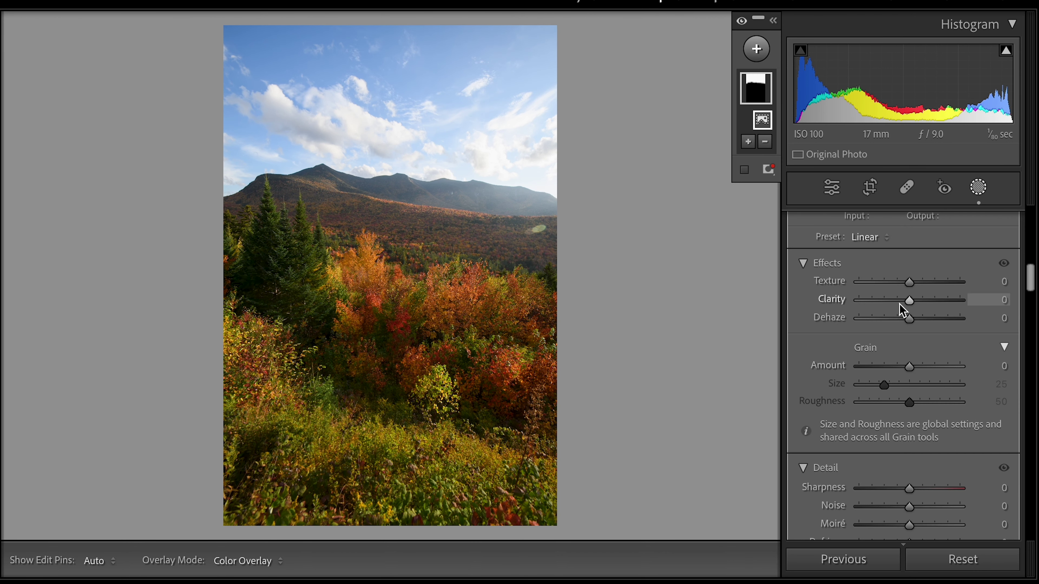
drag(913, 320, 928, 321)
scroll(929, 321, up, 3)
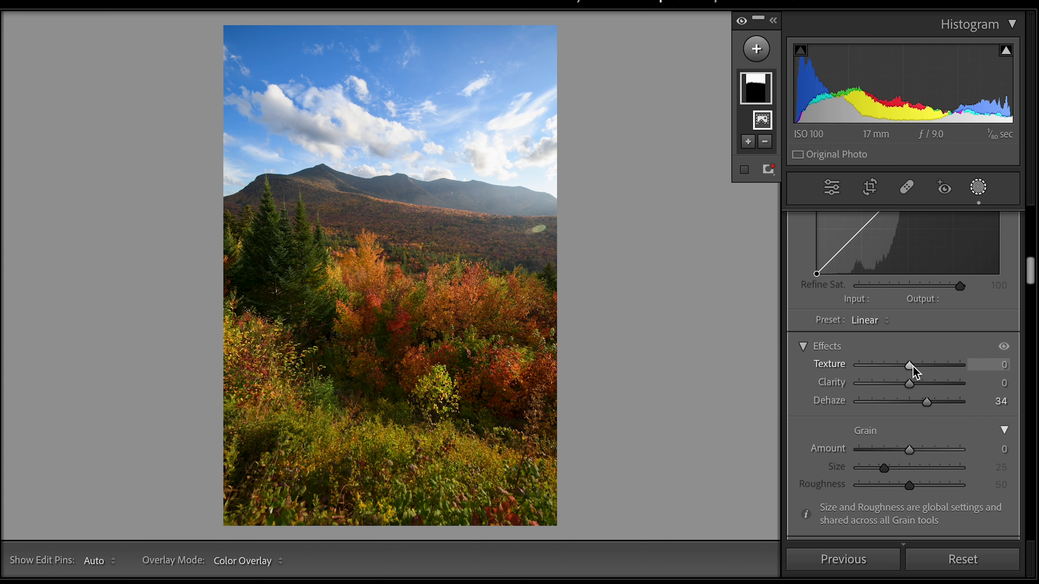
mouse_move(909, 383)
mouse_down()
mouse_move(918, 385)
mouse_move(914, 367)
mouse_up()
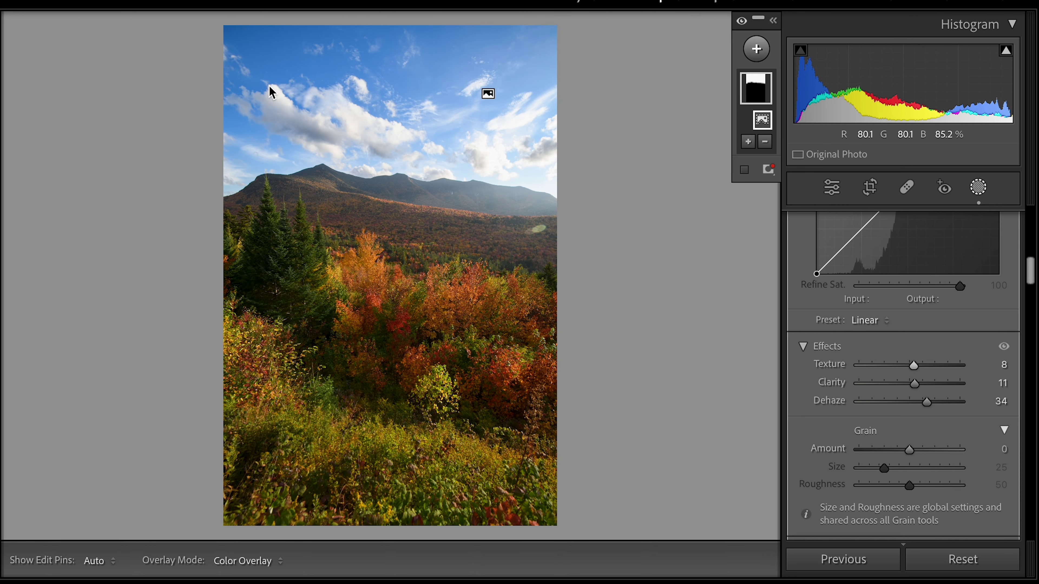
Step: Set the sky's Whites to −19 and Contrast to 17, then compare before and after
scroll(889, 302, up, 10)
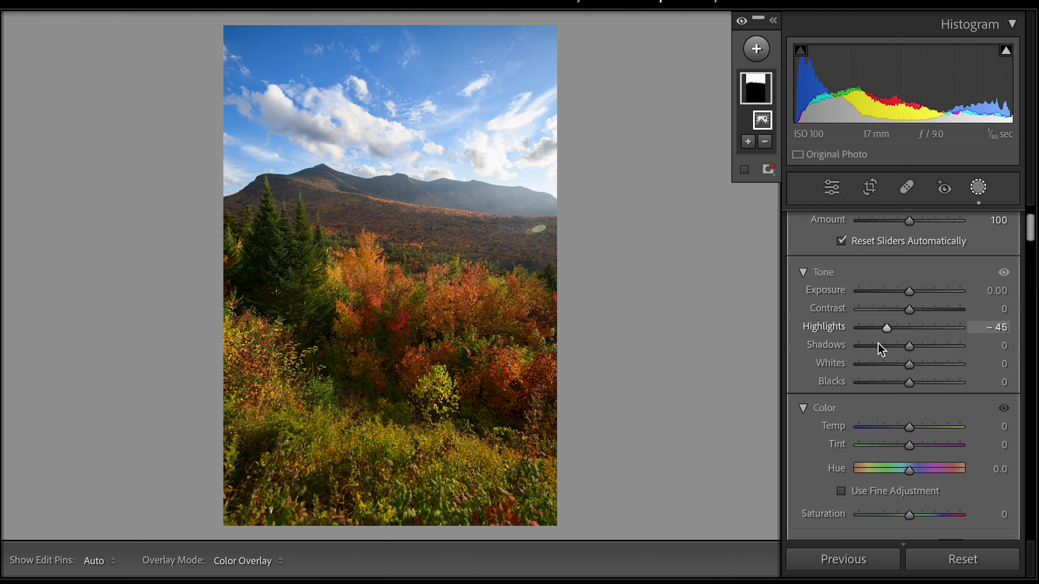
drag(909, 366, 900, 370)
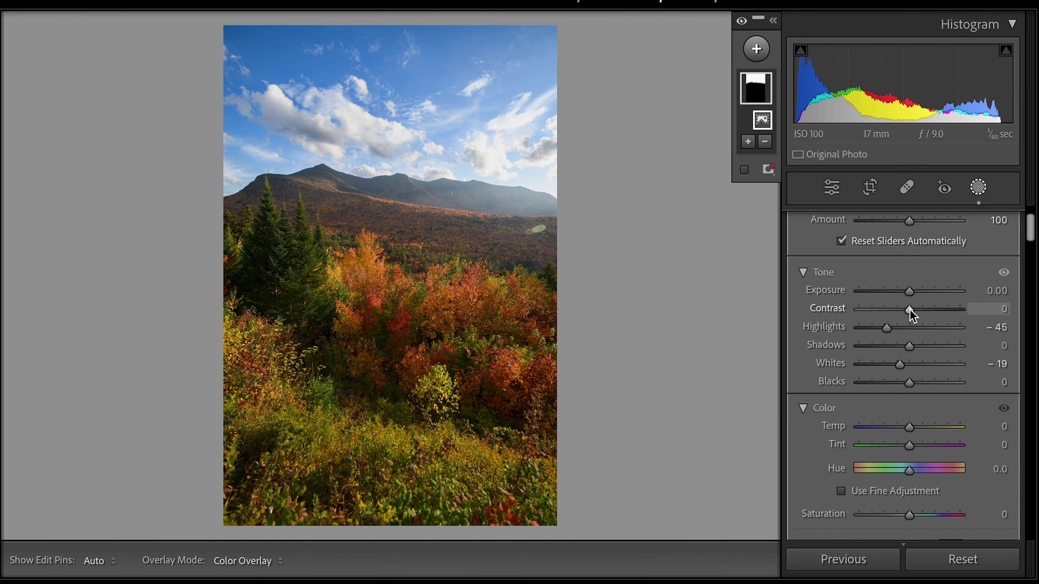
drag(909, 309, 919, 312)
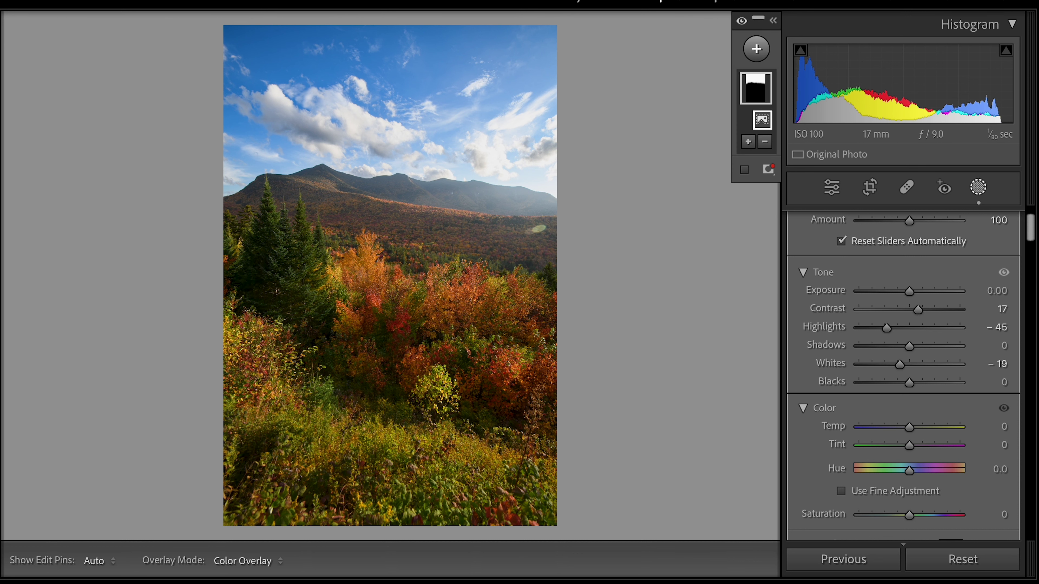
key(backslash)
key(backslash)
key(backslash)
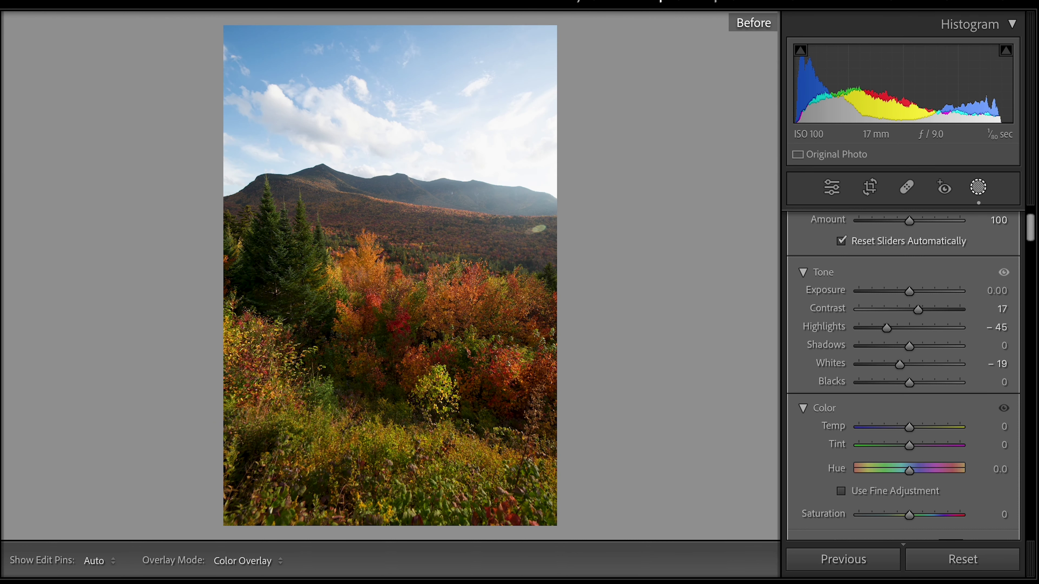
key(backslash)
key(backslash)
key(backslash)
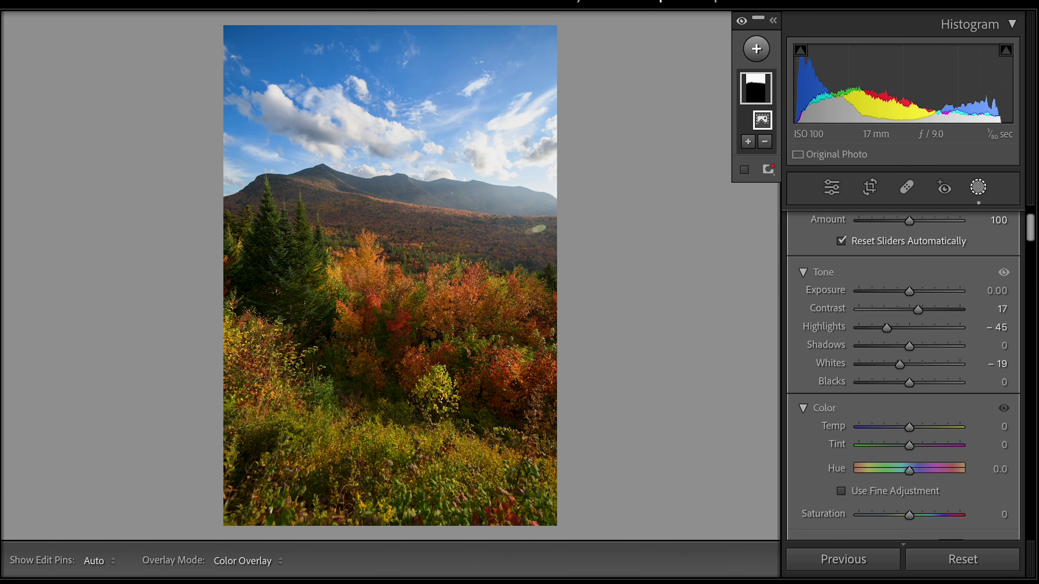
key(backslash)
key(backslash)
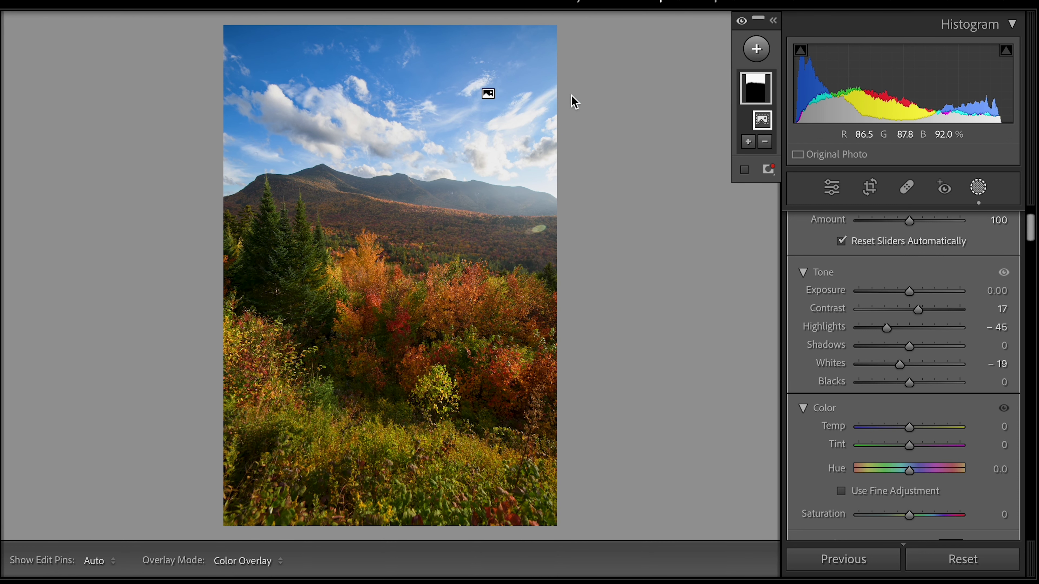
key(shift+w)
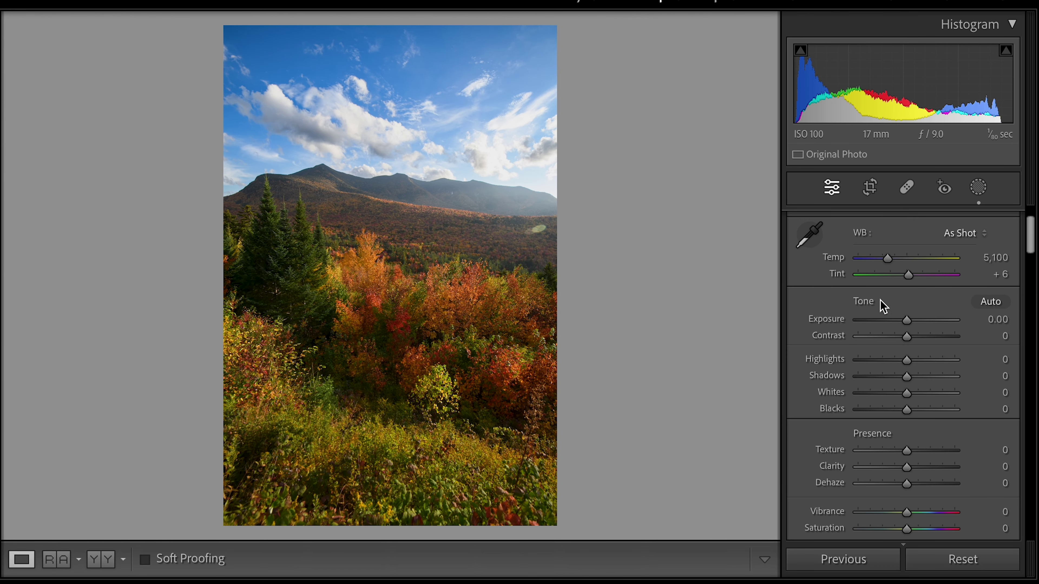
Step: Bring up the HSL/Color panel and view the Red, Orange and Yellow ranges
scroll(863, 311, down, 2)
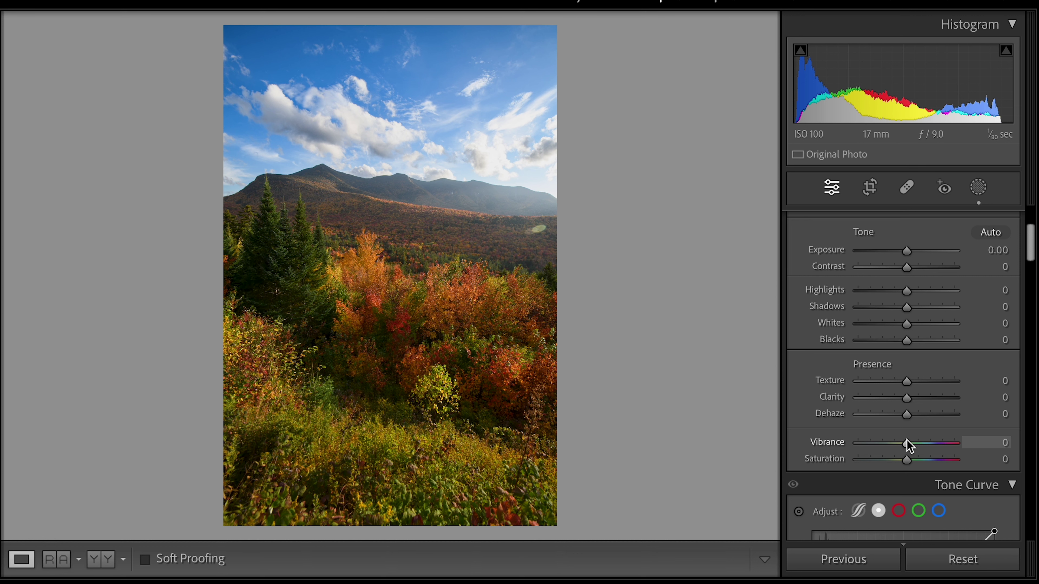
scroll(918, 446, down, 5)
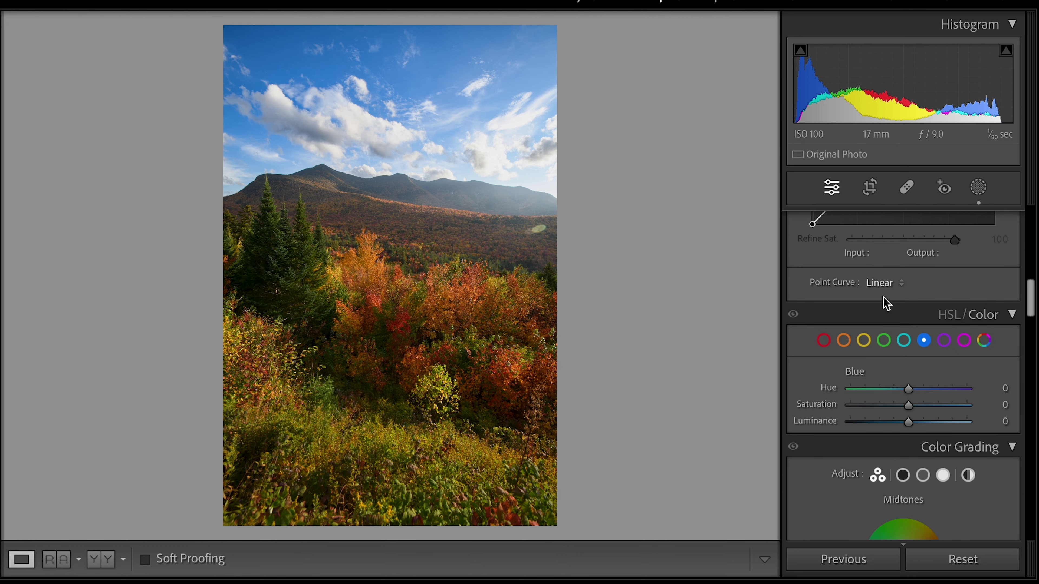
click(823, 341)
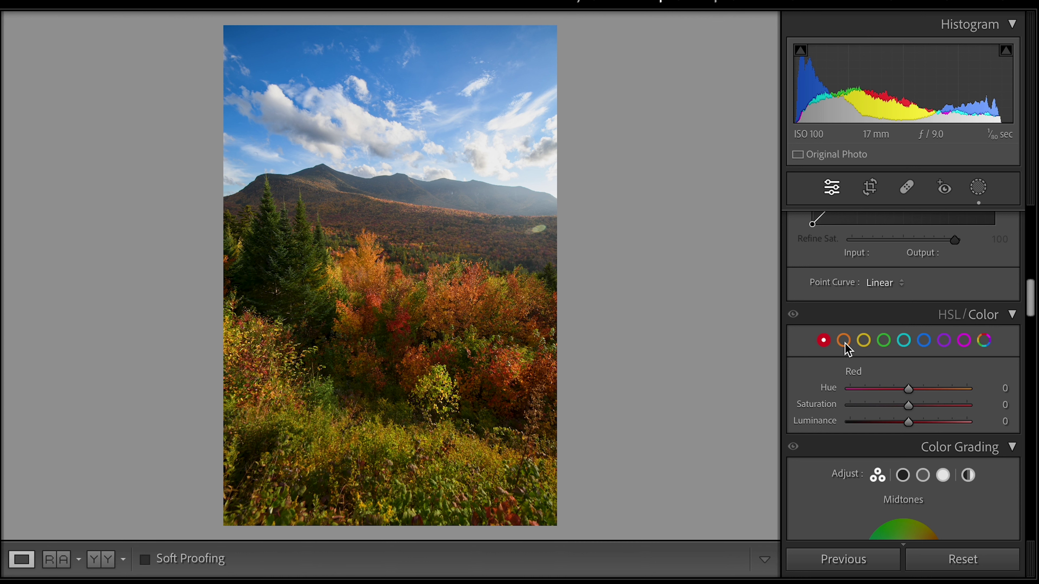
click(843, 340)
click(863, 340)
Step: Raise Vibrance to enrich the foliage colours
scroll(949, 389, up, 8)
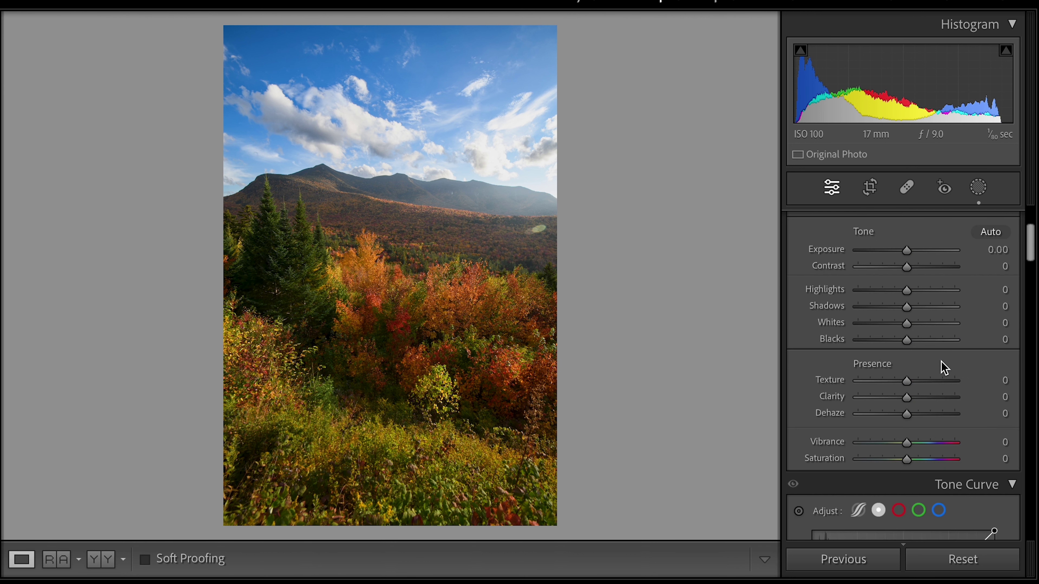
drag(906, 443, 915, 444)
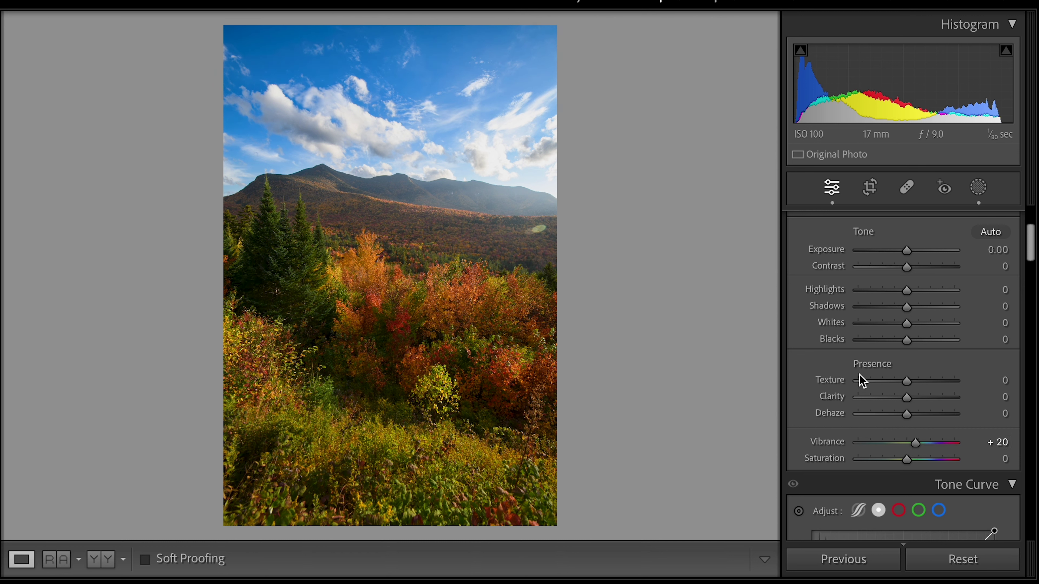
scroll(846, 338, down, 10)
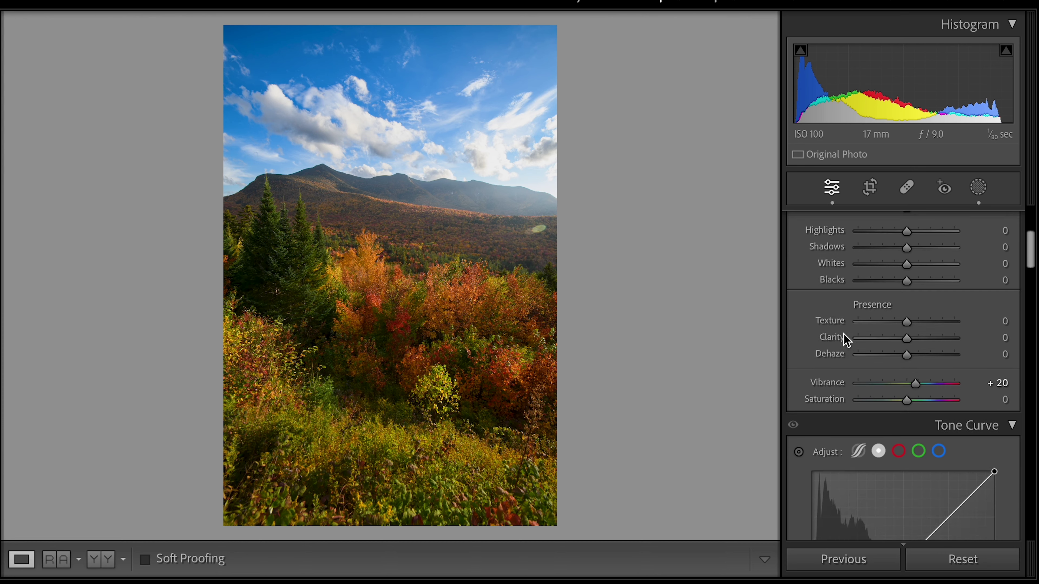
scroll(832, 339, down, 2)
scroll(840, 260, up, 1)
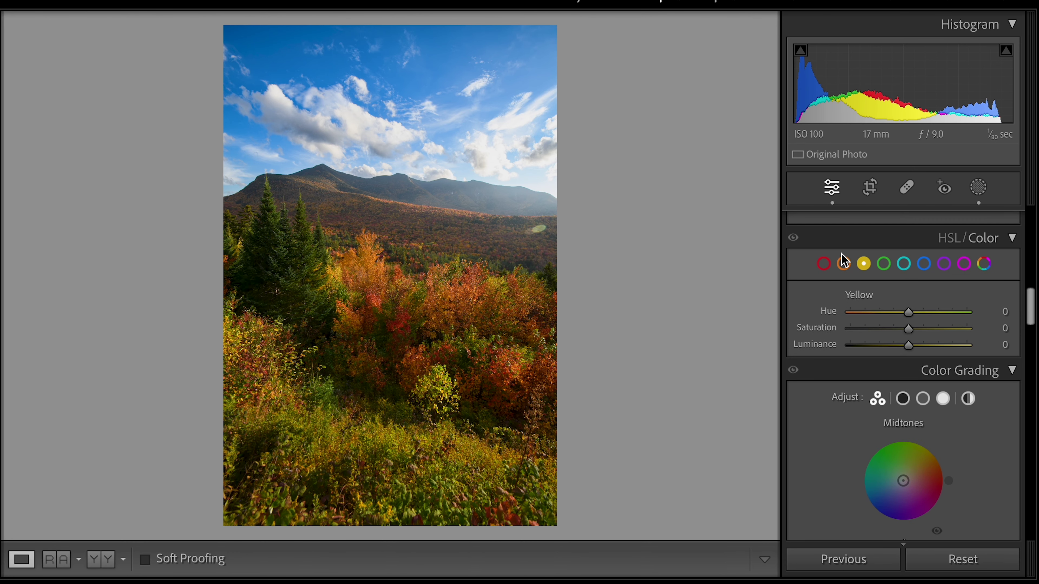
scroll(863, 265, up, 1)
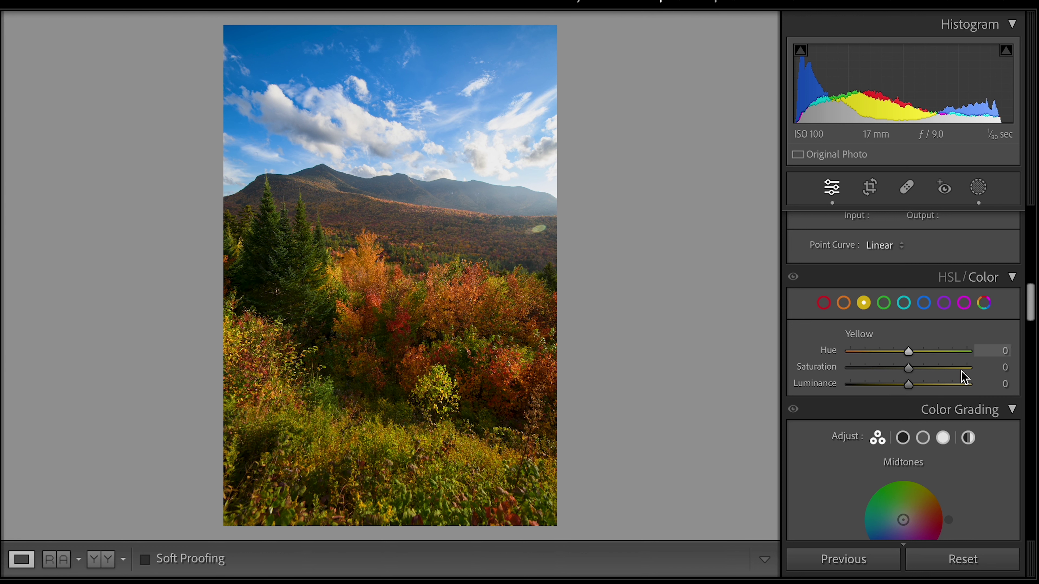
Step: Darken the Blue range to −21 luminance and lower Blue saturation to −6
click(923, 306)
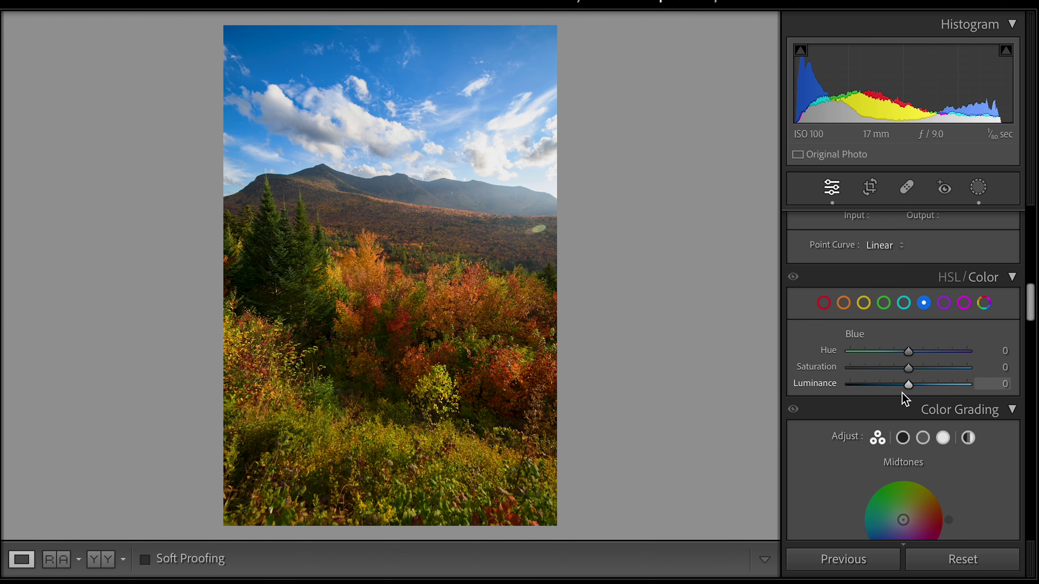
drag(906, 387, 895, 388)
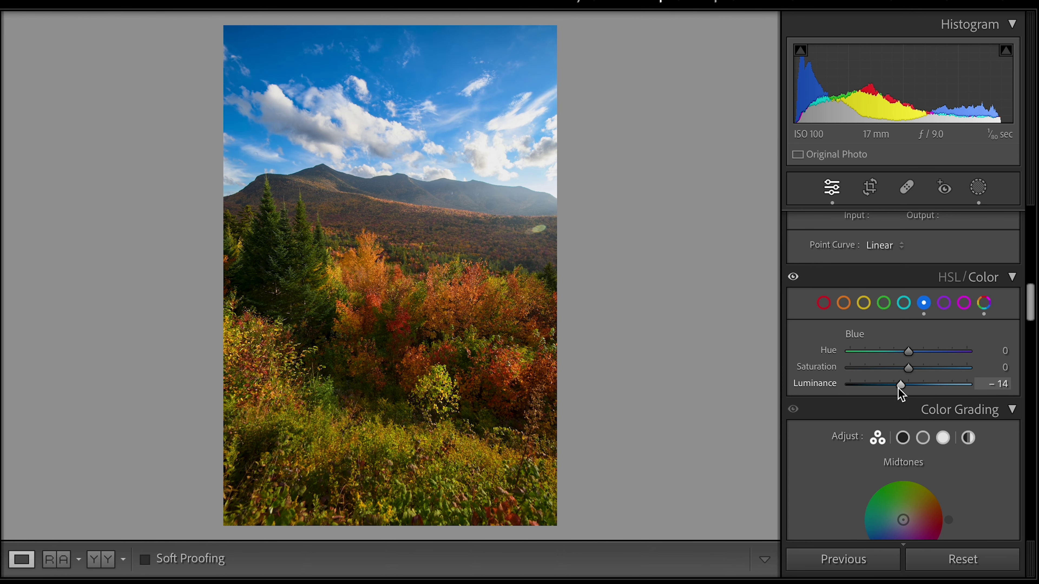
drag(895, 387, 894, 389)
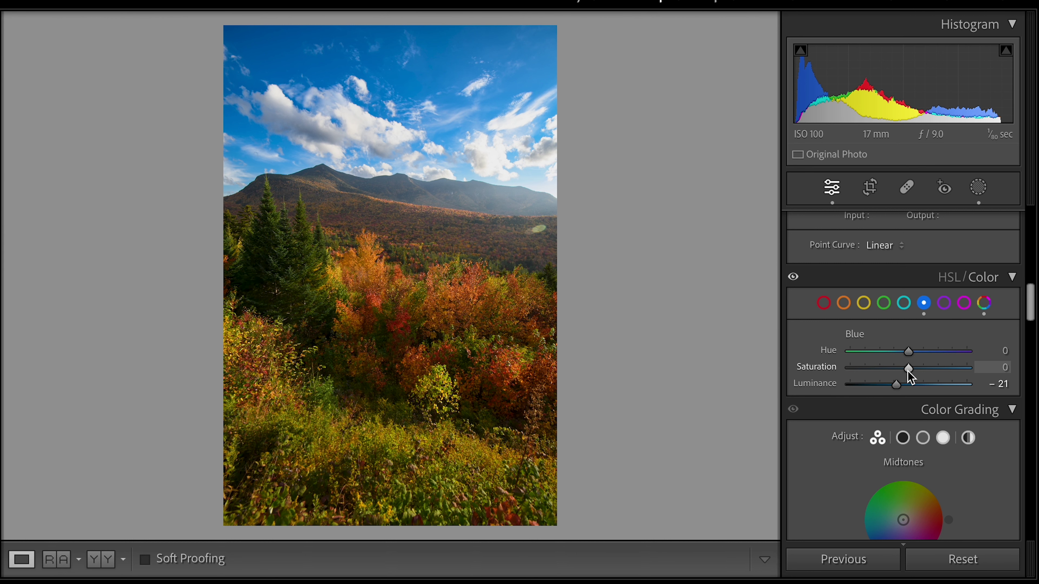
drag(908, 371, 906, 377)
Step: Raise Orange luminance to +20 and boost Orange saturation slightly
click(843, 303)
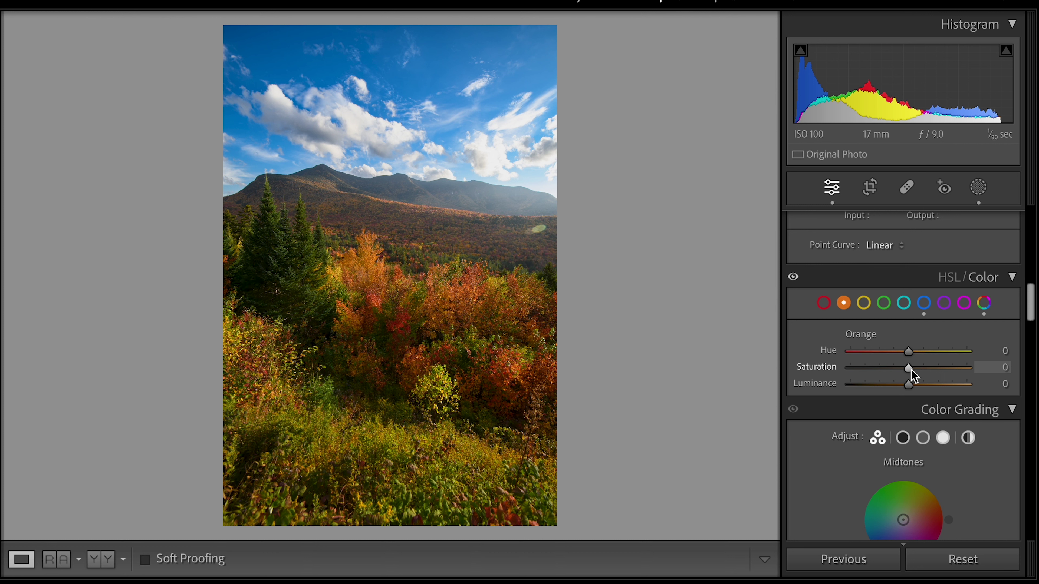
drag(909, 386, 916, 392)
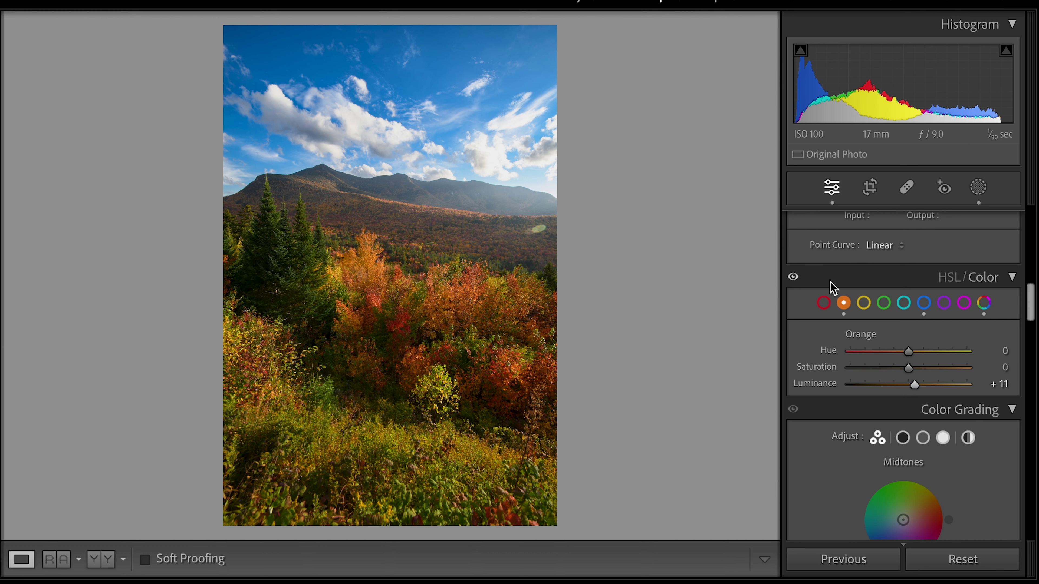
drag(915, 388, 913, 371)
drag(924, 386, 923, 386)
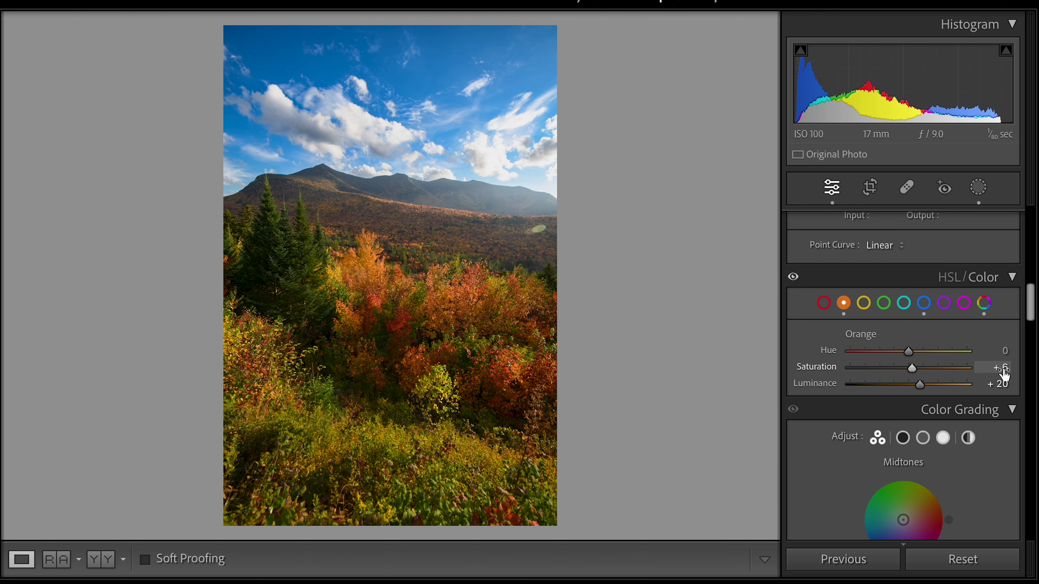
drag(915, 370, 918, 371)
Step: Set Red luminance to +20 and saturation to +9, then compare before and after
click(823, 303)
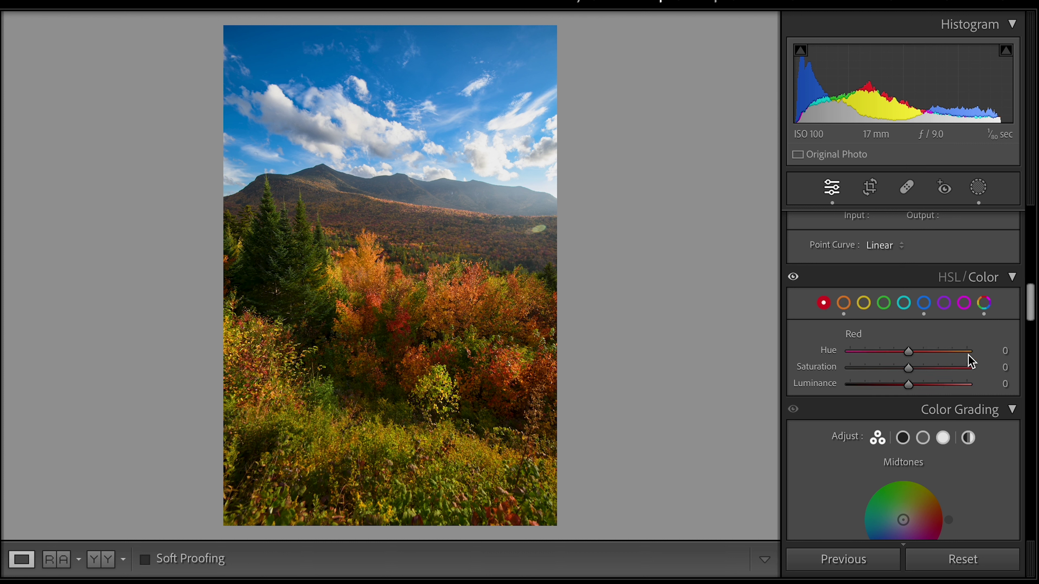
drag(909, 386, 911, 388)
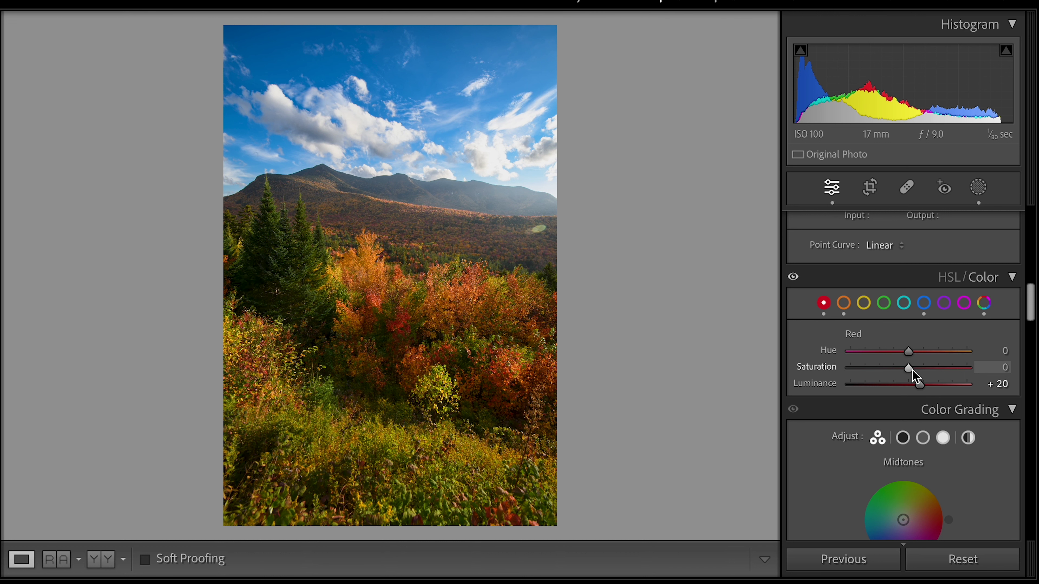
drag(912, 370, 915, 371)
key(backslash)
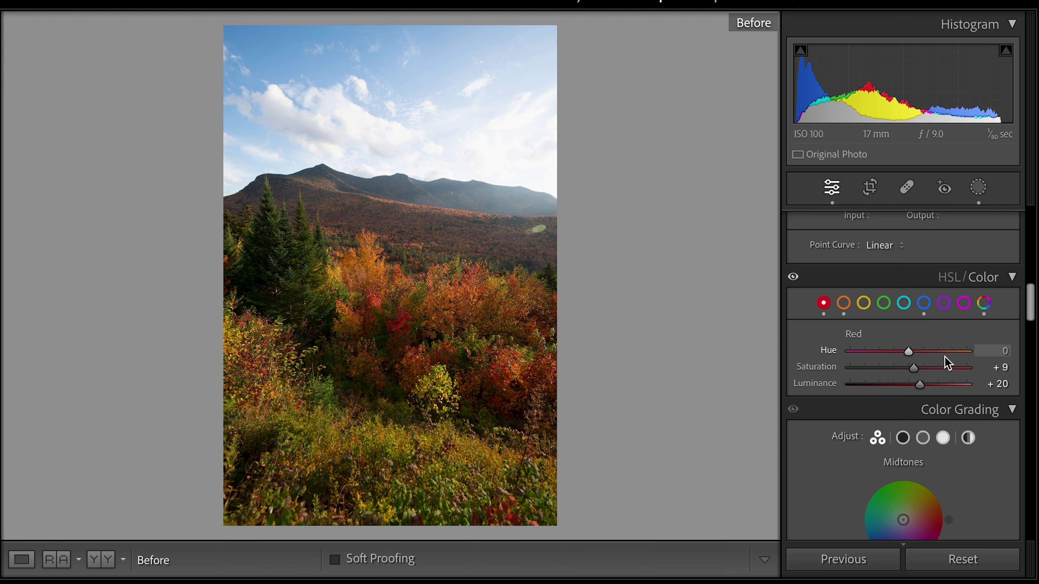
key(backslash)
key(backslash)
key(backslash)
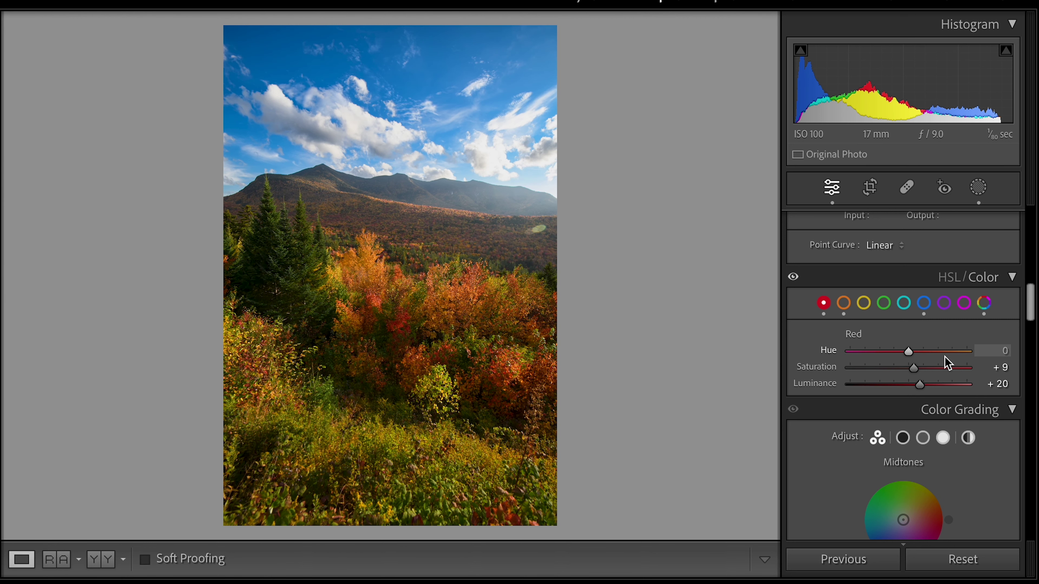
click(864, 303)
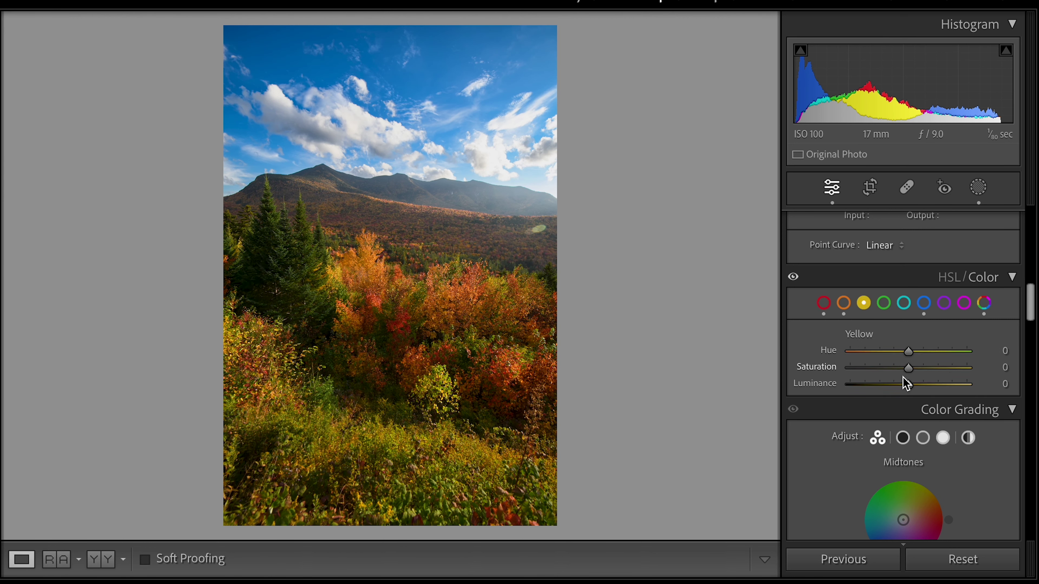
Step: Set Yellow luminance +23 and saturation +10, and Green luminance +22, then compare
mouse_move(912, 384)
mouse_down()
mouse_move(922, 383)
mouse_move(880, 385)
mouse_move(931, 383)
mouse_move(851, 385)
mouse_move(1007, 387)
mouse_move(874, 397)
mouse_move(917, 395)
mouse_up()
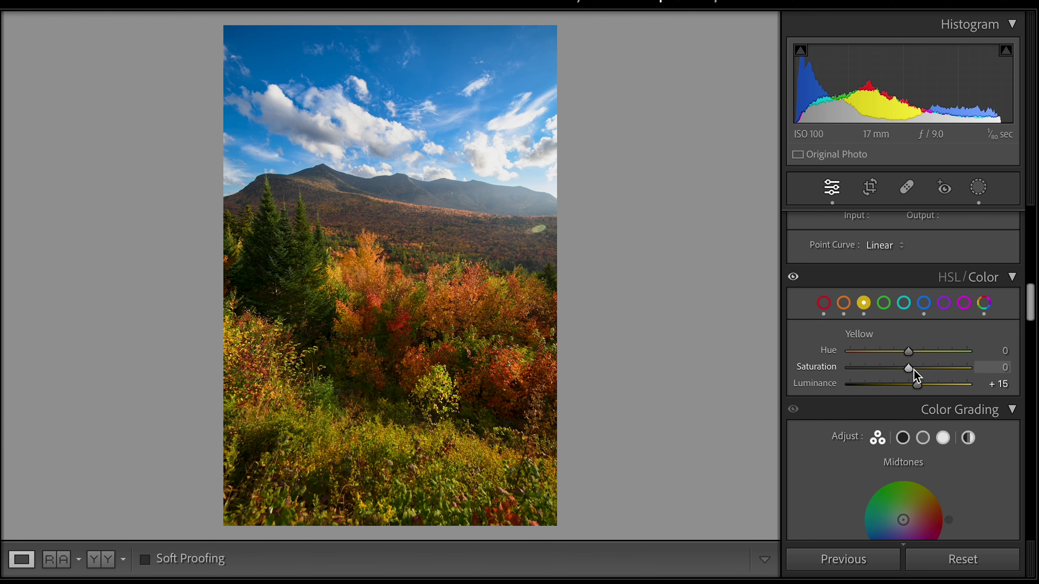
drag(917, 386, 914, 370)
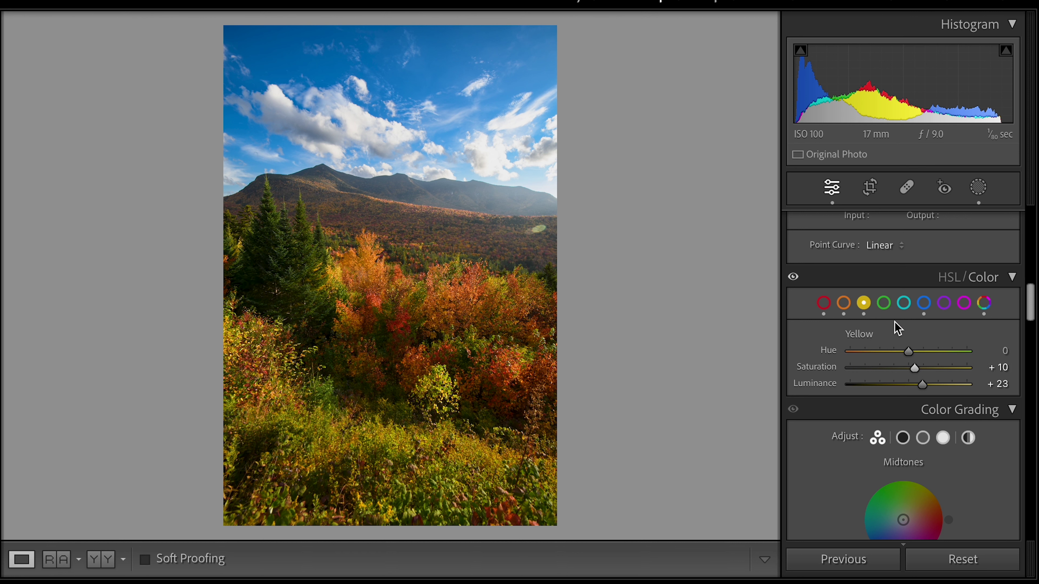
click(886, 307)
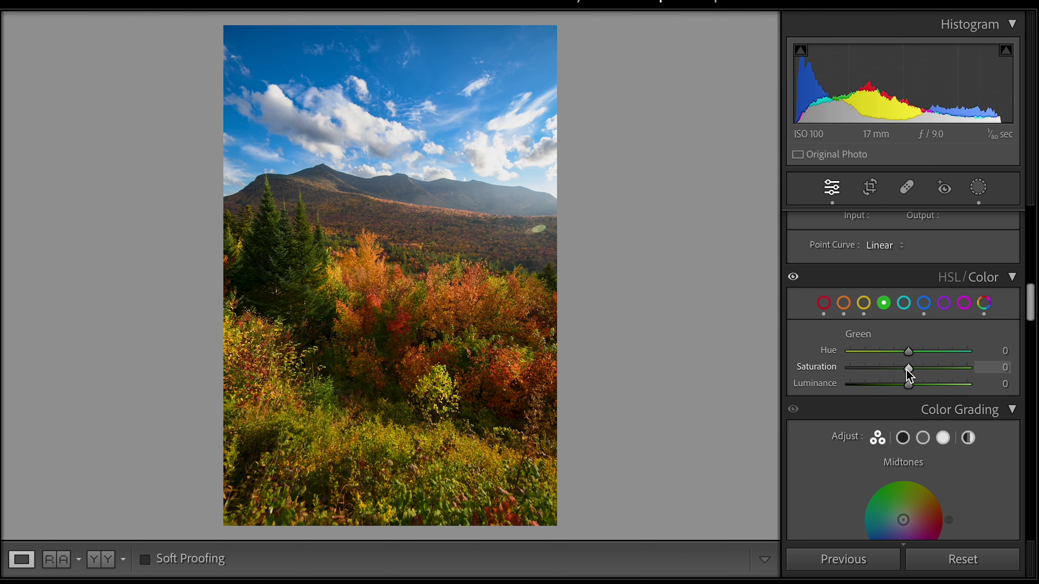
mouse_move(911, 389)
mouse_down()
mouse_move(874, 389)
mouse_move(977, 390)
mouse_move(665, 383)
mouse_move(939, 382)
mouse_move(898, 397)
mouse_move(925, 392)
mouse_up()
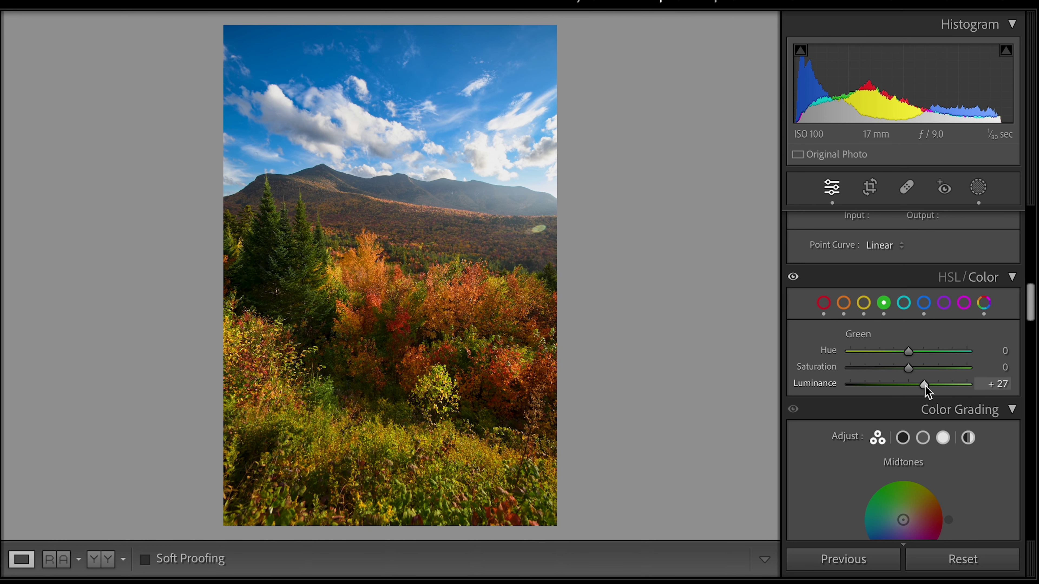
drag(925, 394, 925, 395)
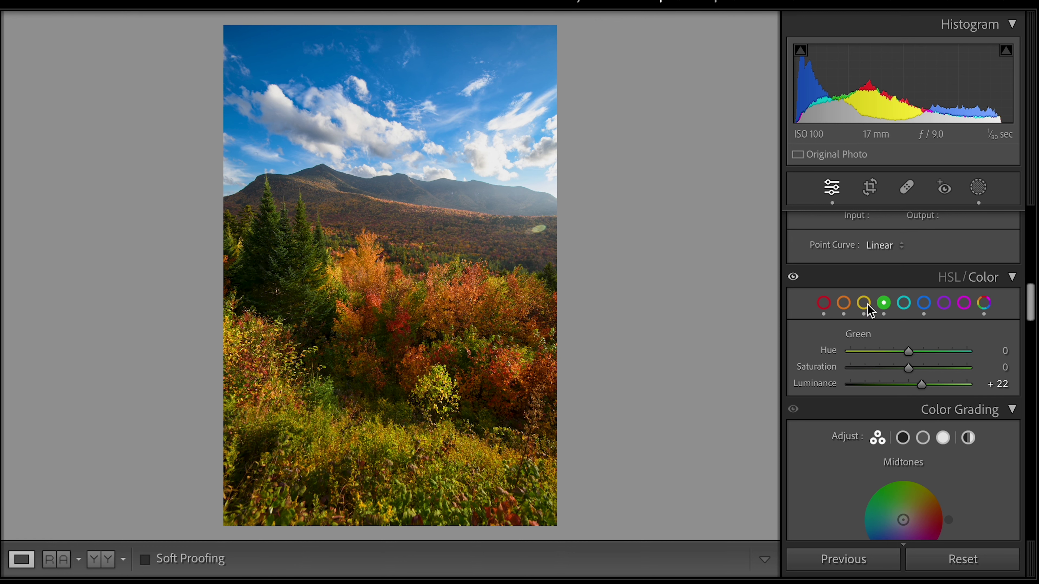
key(backslash)
key(backslash)
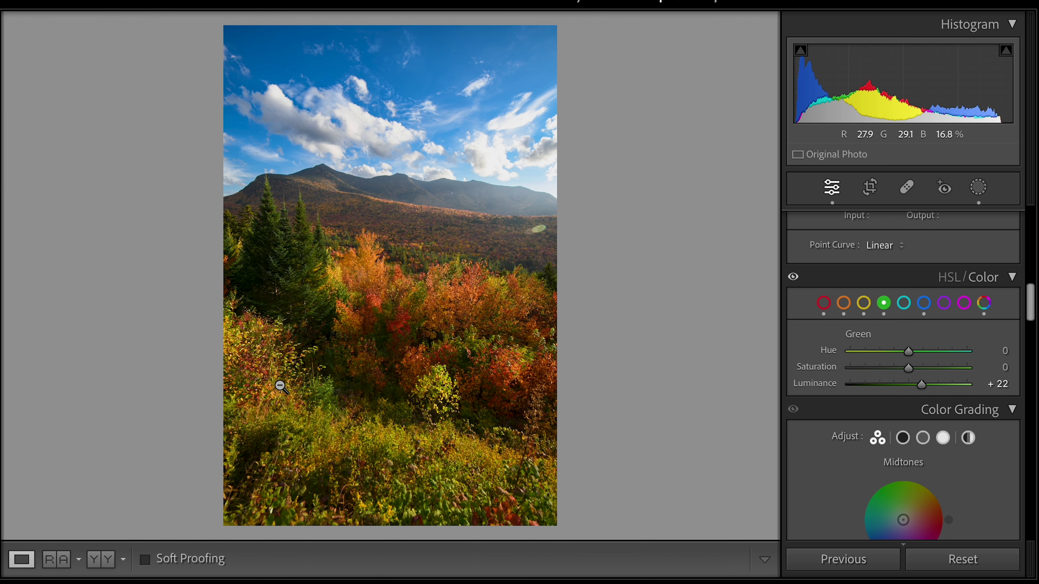
click(978, 188)
Step: Paint a new brush mask over the central autumn trees
click(756, 48)
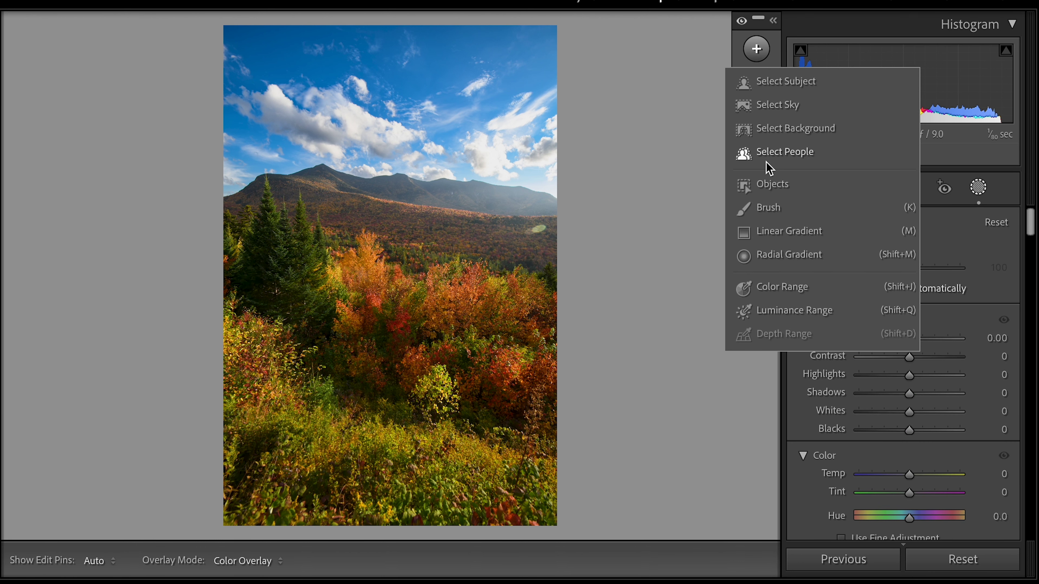
click(768, 208)
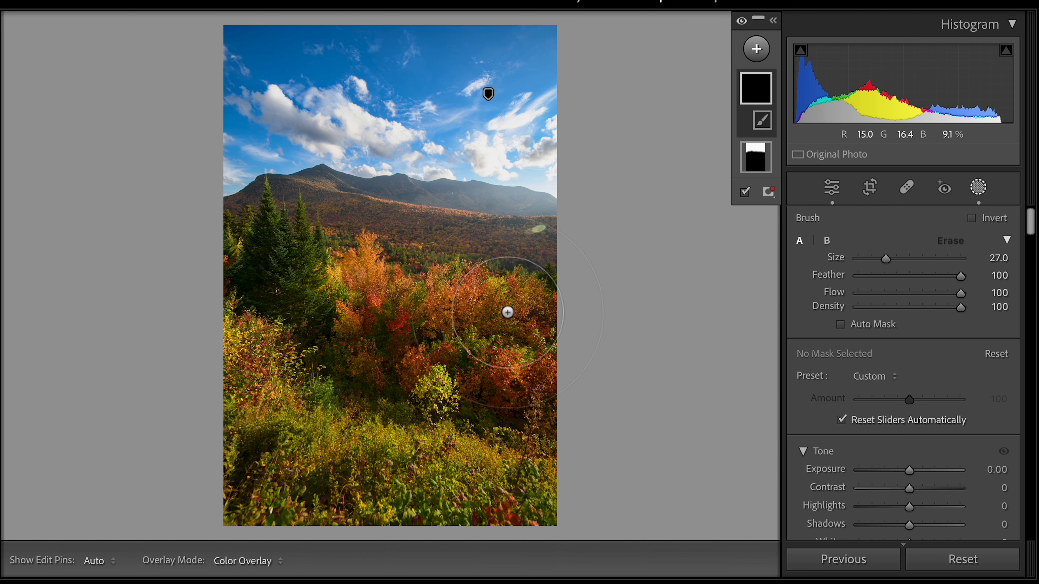
key(h)
mouse_move(325, 309)
mouse_down()
mouse_move(375, 323)
mouse_move(441, 318)
mouse_move(500, 342)
mouse_move(547, 335)
mouse_move(489, 327)
mouse_move(442, 305)
mouse_up()
Step: Set the tree mask to Shadows +28, Highlights 1, Whites +14 and Saturation +6
drag(909, 525, 922, 529)
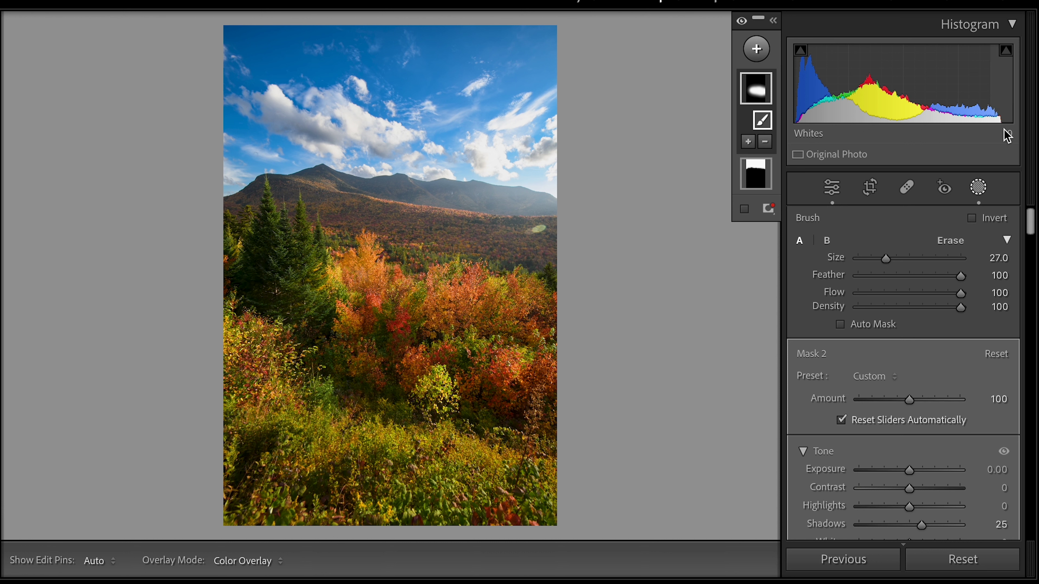
mouse_move(913, 509)
mouse_down()
mouse_move(905, 514)
mouse_move(918, 512)
mouse_move(922, 527)
mouse_up()
scroll(912, 470, down, 5)
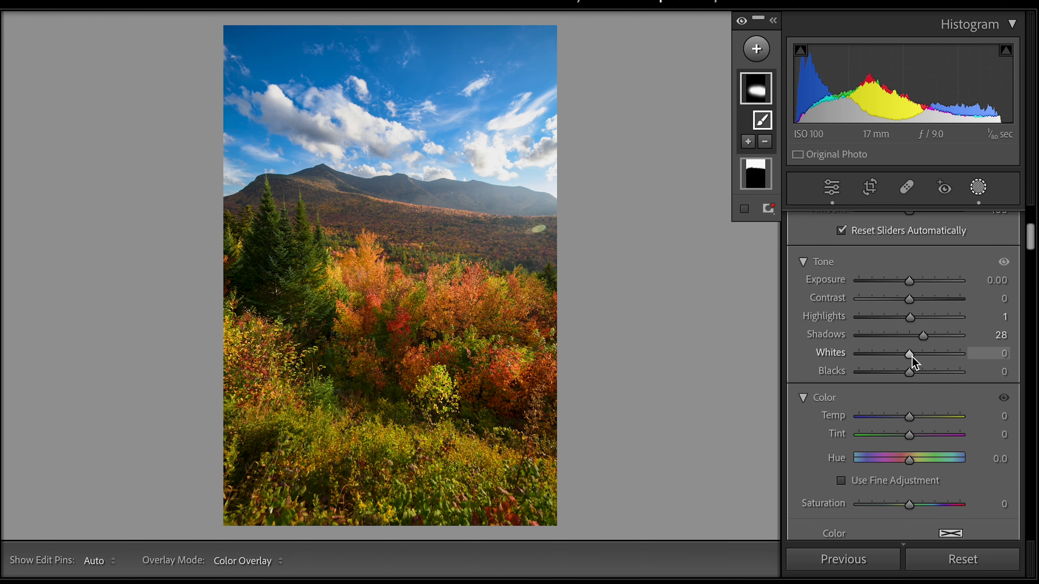
drag(910, 355, 919, 368)
scroll(916, 475, down, 1)
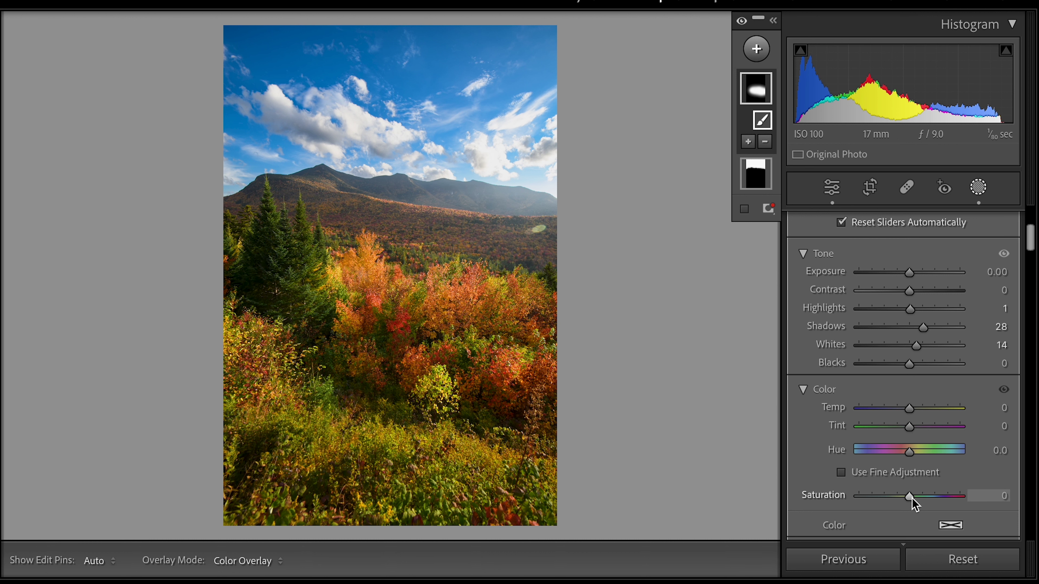
drag(912, 498, 912, 499)
click(756, 49)
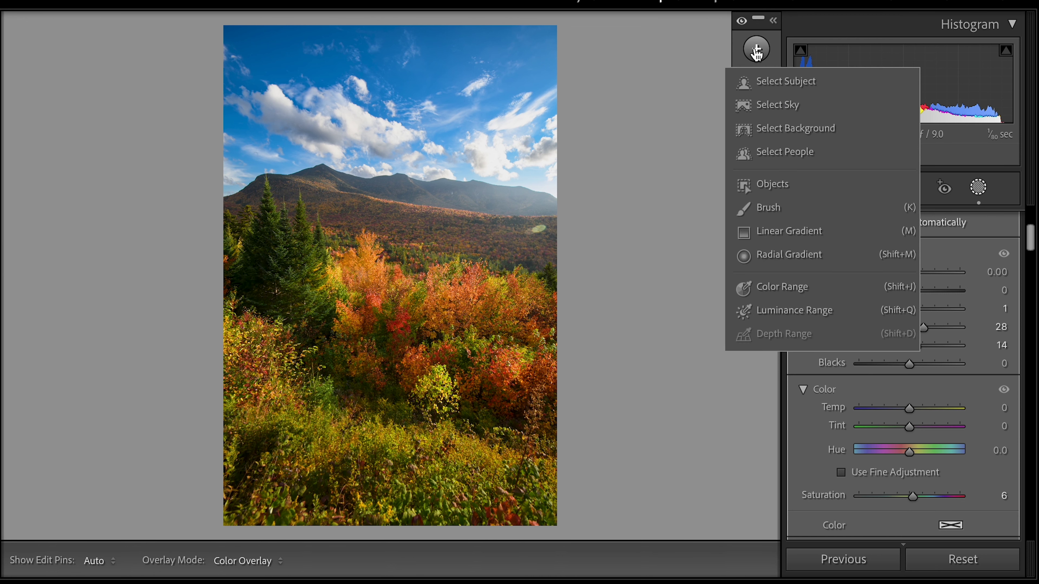
Step: Paint another brush mask over the lower foreground foliage
click(768, 209)
mouse_move(343, 417)
mouse_down()
mouse_move(235, 390)
mouse_move(328, 520)
mouse_move(470, 516)
mouse_move(356, 504)
mouse_move(265, 315)
mouse_move(448, 493)
mouse_up()
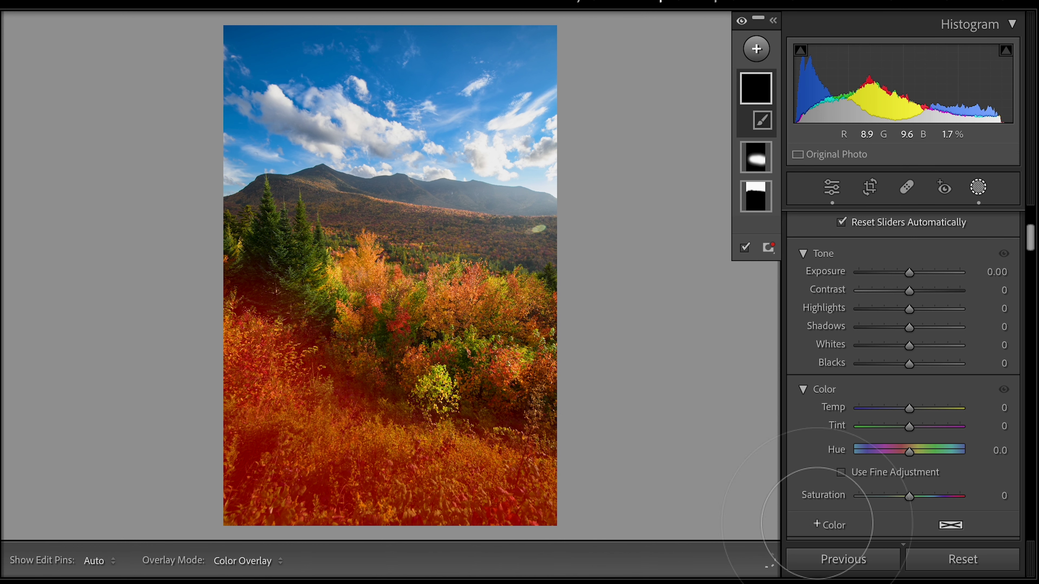
scroll(914, 376, down, 3)
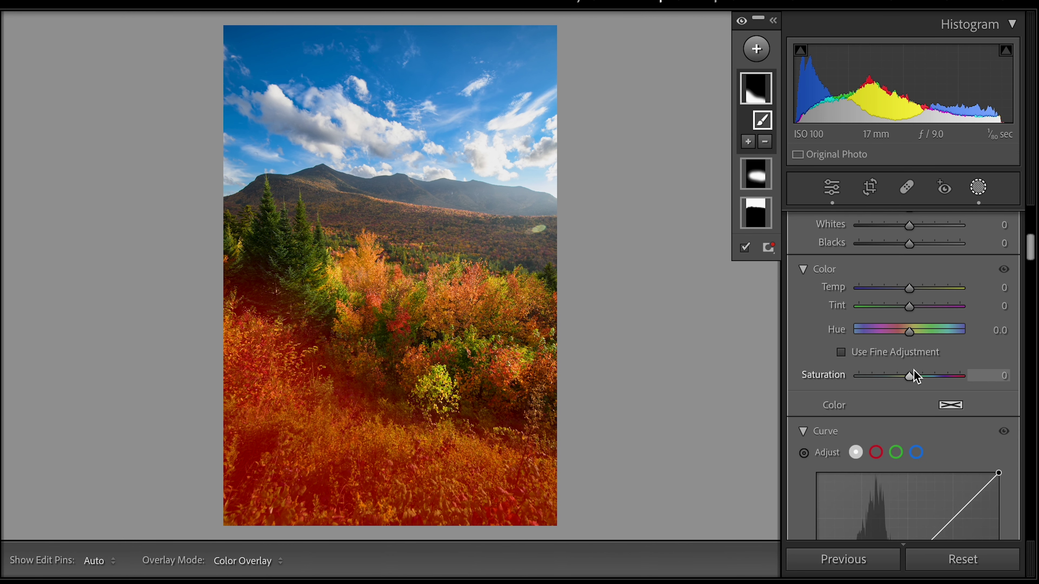
scroll(909, 246, up, 1)
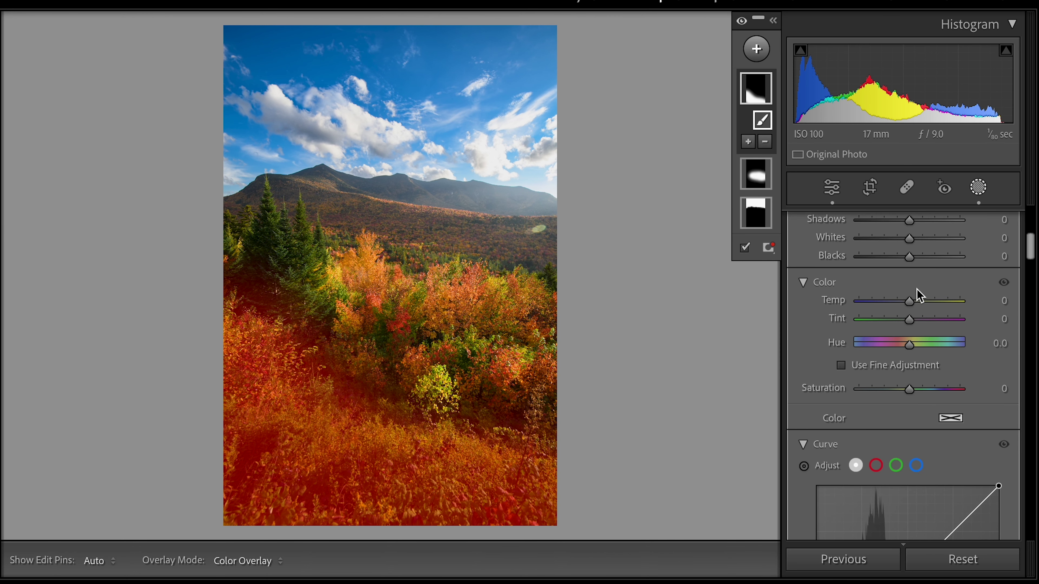
Step: Set the foreground mask to Exposure 0.08, Shadows −12, Whites 1 and Blacks 2
mouse_move(913, 241)
mouse_down()
mouse_move(890, 244)
mouse_move(910, 245)
mouse_up()
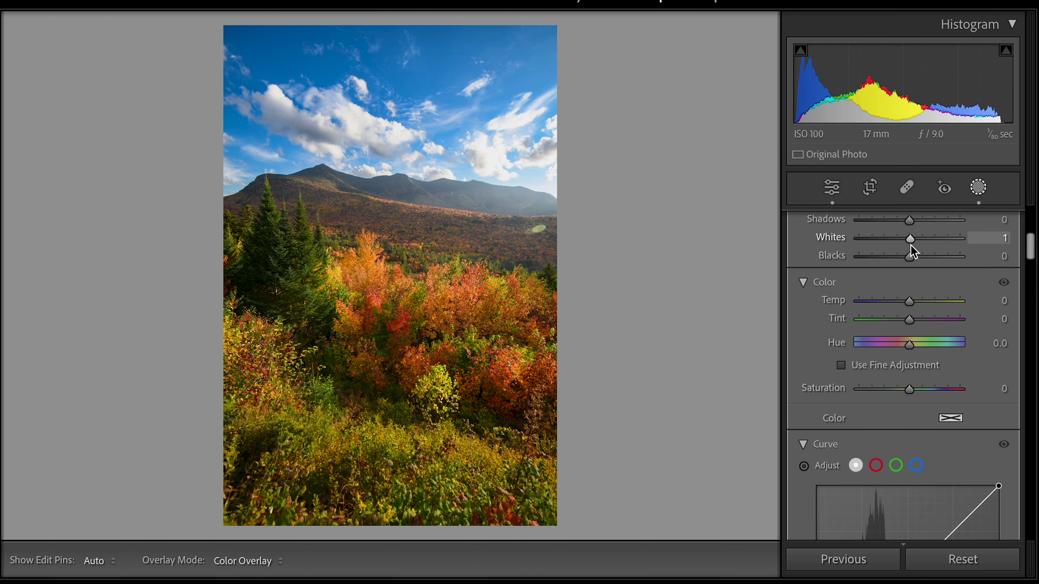
scroll(910, 244, up, 5)
drag(909, 301, 902, 302)
drag(911, 396, 912, 395)
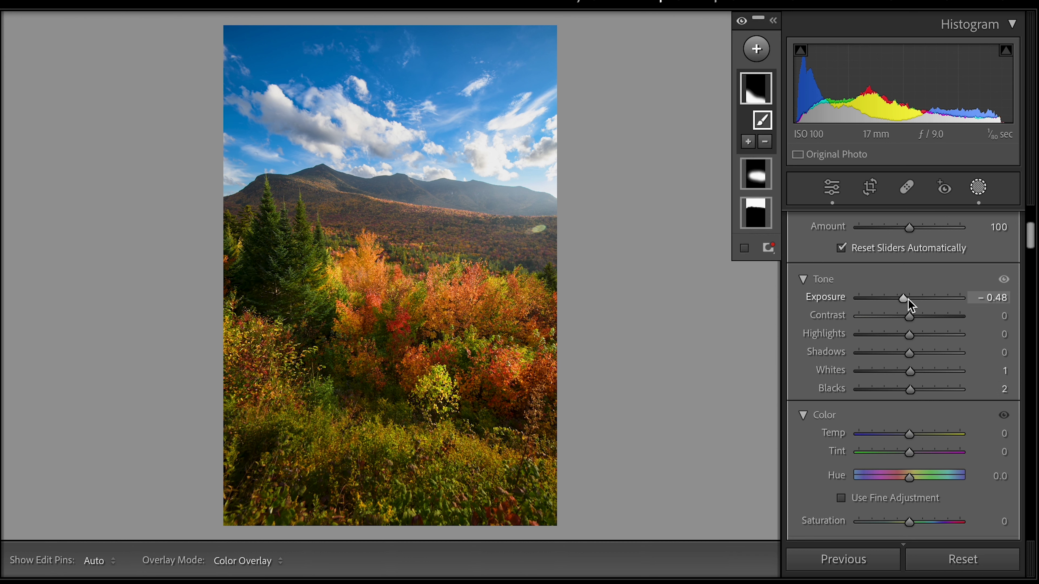
drag(908, 300, 915, 301)
drag(909, 354, 903, 355)
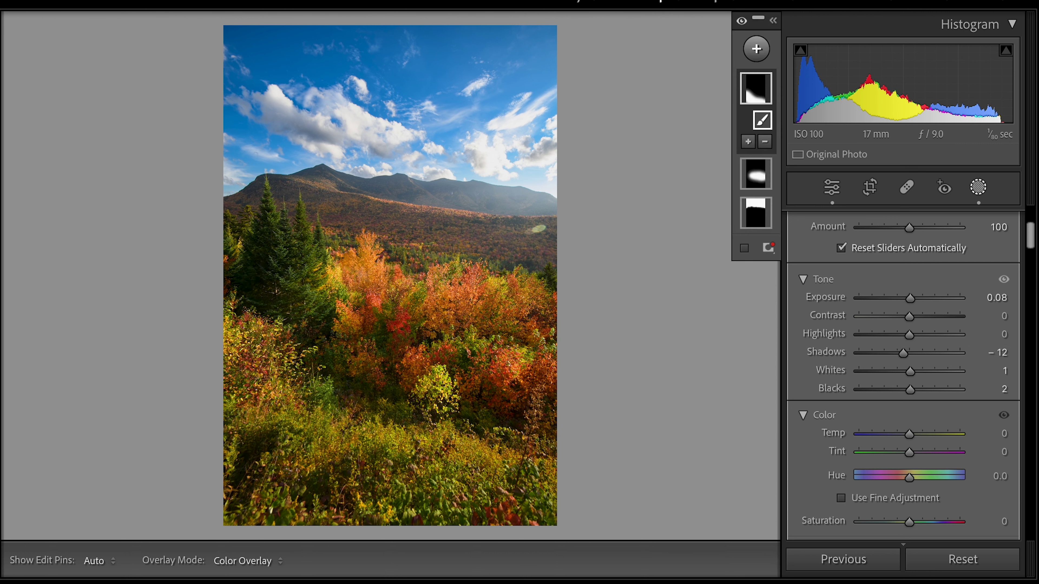
click(977, 192)
Step: Set global Dehaze to +8 and return Clarity to 0 after trying −18
key(backslash)
key(backslash)
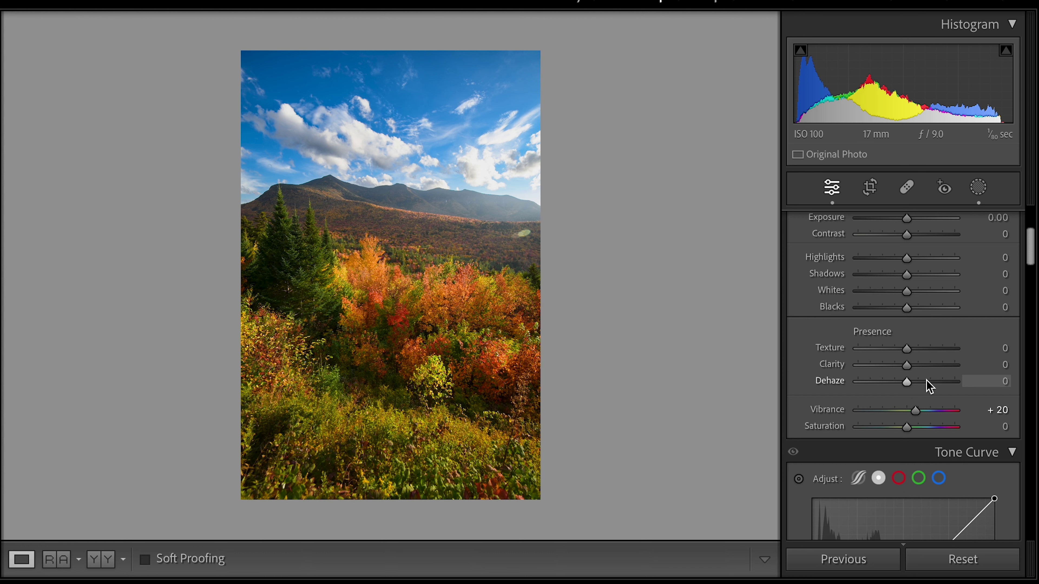
drag(909, 388, 908, 365)
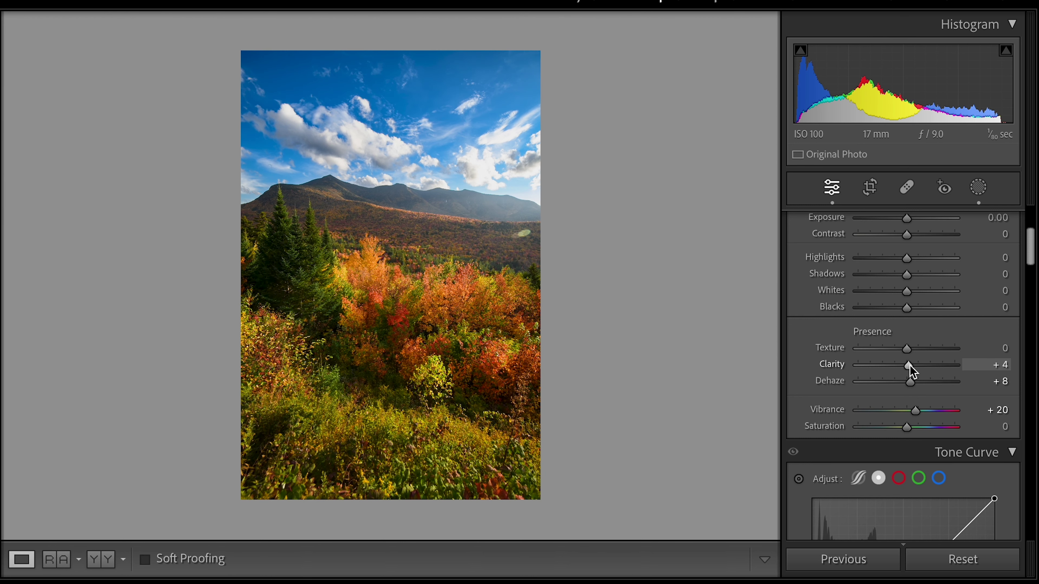
click(413, 302)
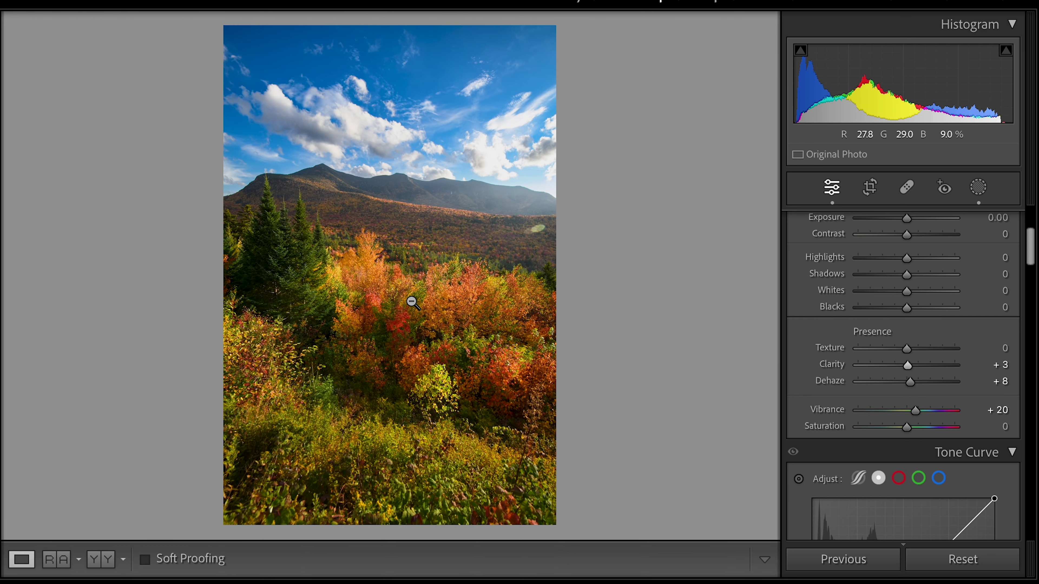
click(998, 365)
key(Return)
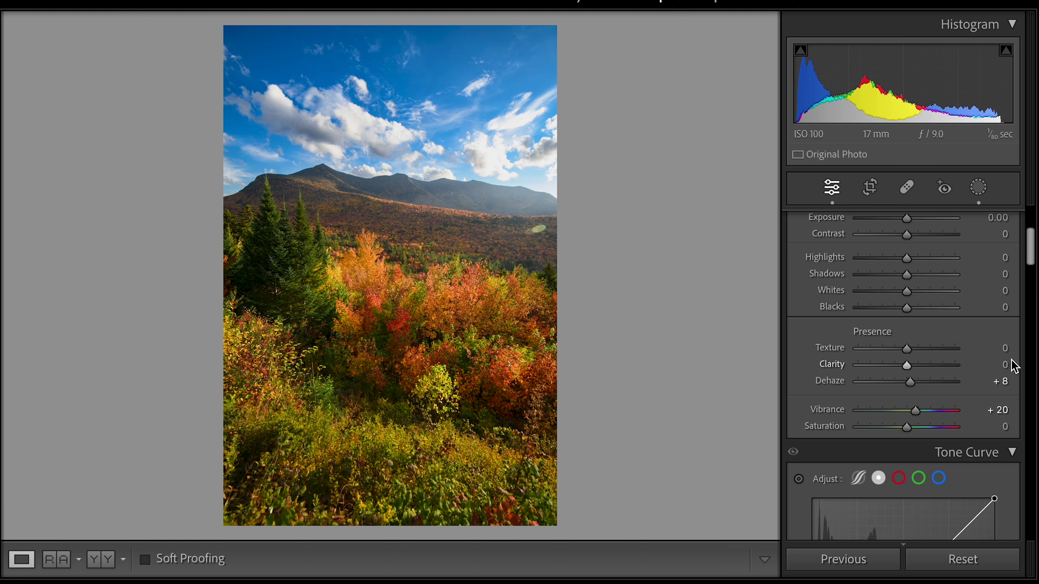
mouse_move(907, 363)
mouse_down()
mouse_move(889, 373)
mouse_move(906, 375)
mouse_up()
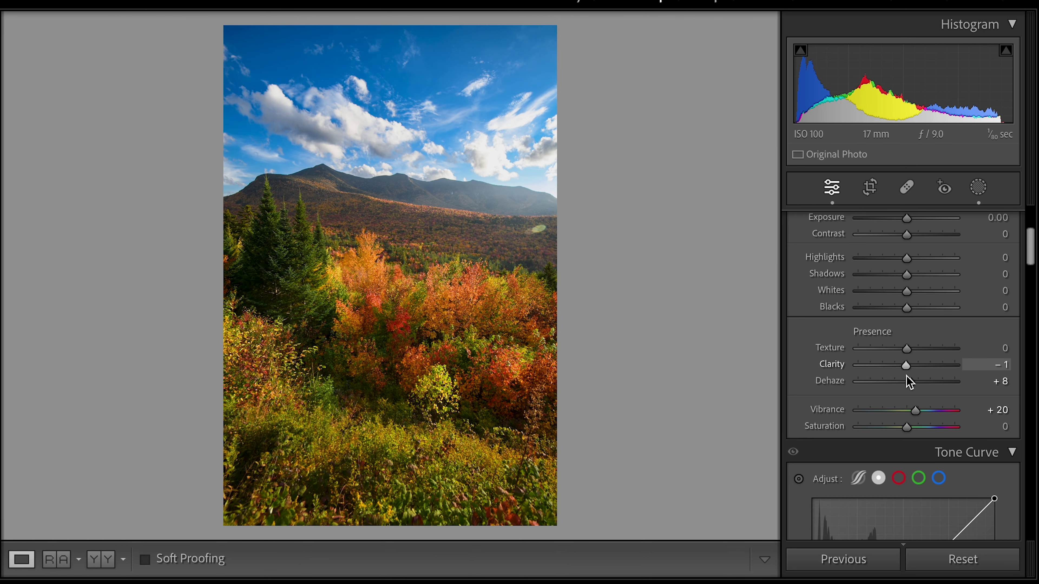
click(993, 366)
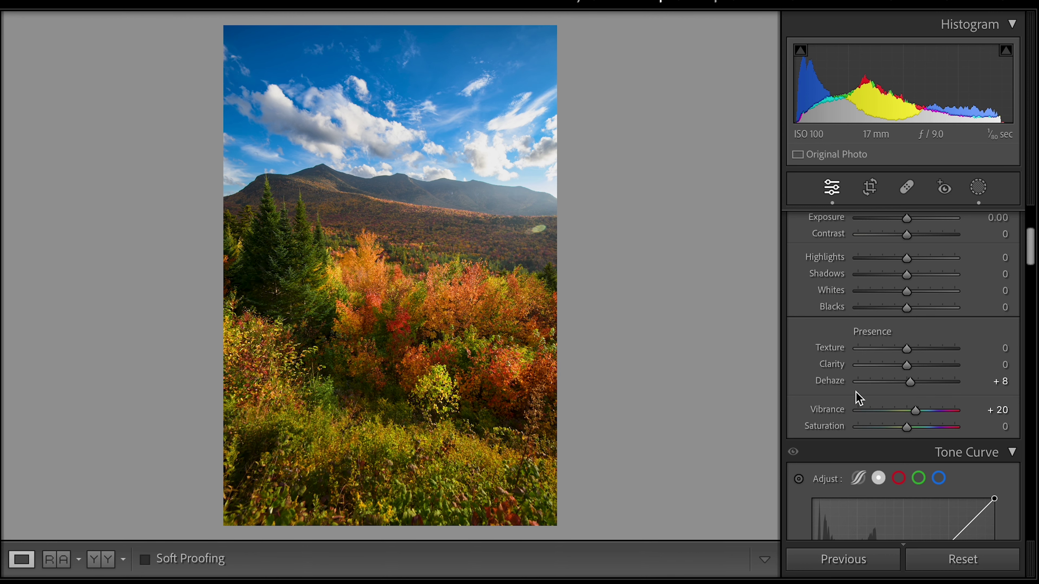
Step: Crop to a 4 x 5 / 8 x 10 ratio, reposition the photo in the frame, and apply
click(869, 188)
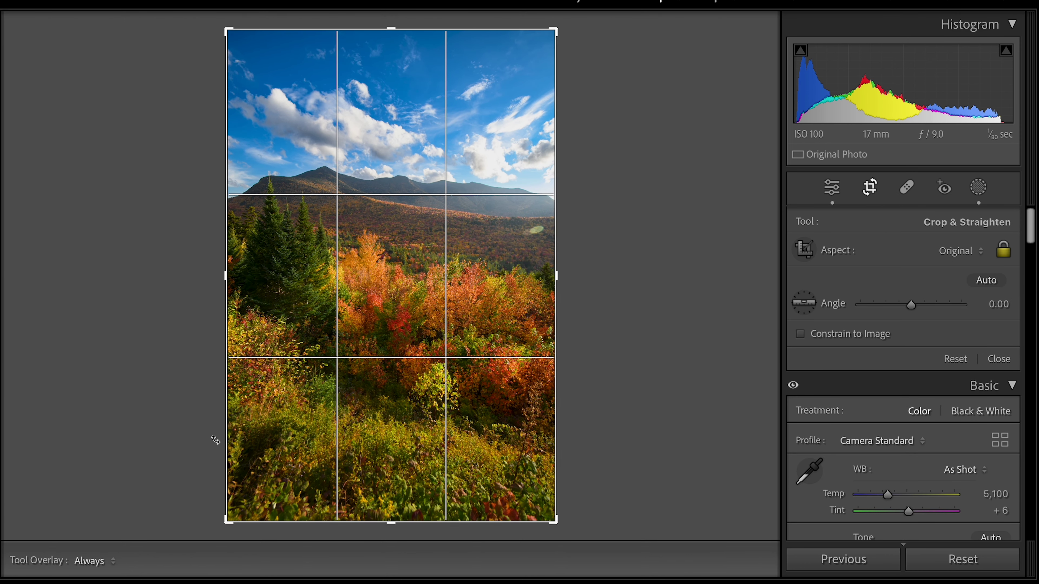
click(974, 254)
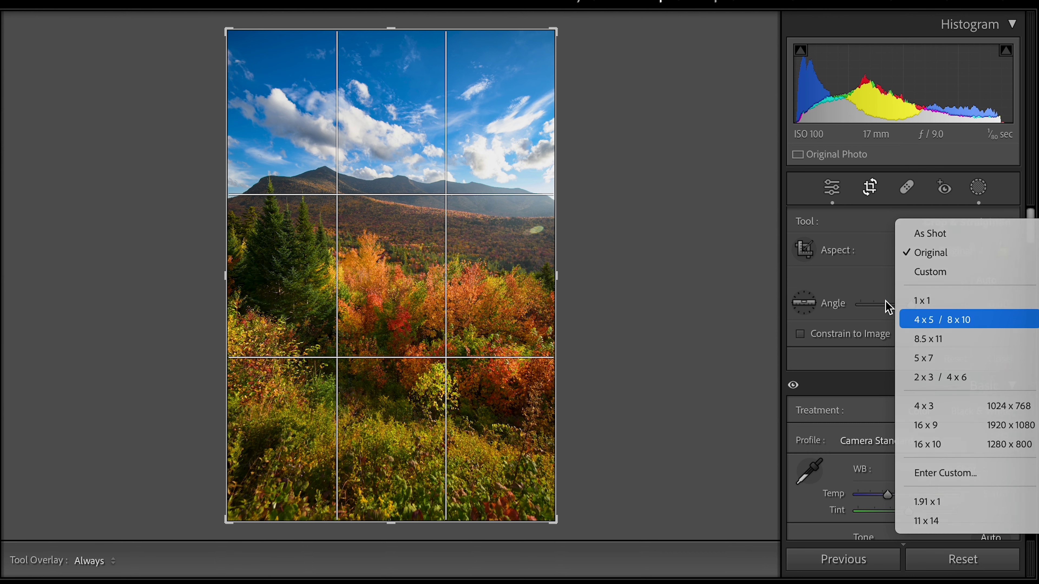
click(972, 327)
drag(343, 204, 343, 227)
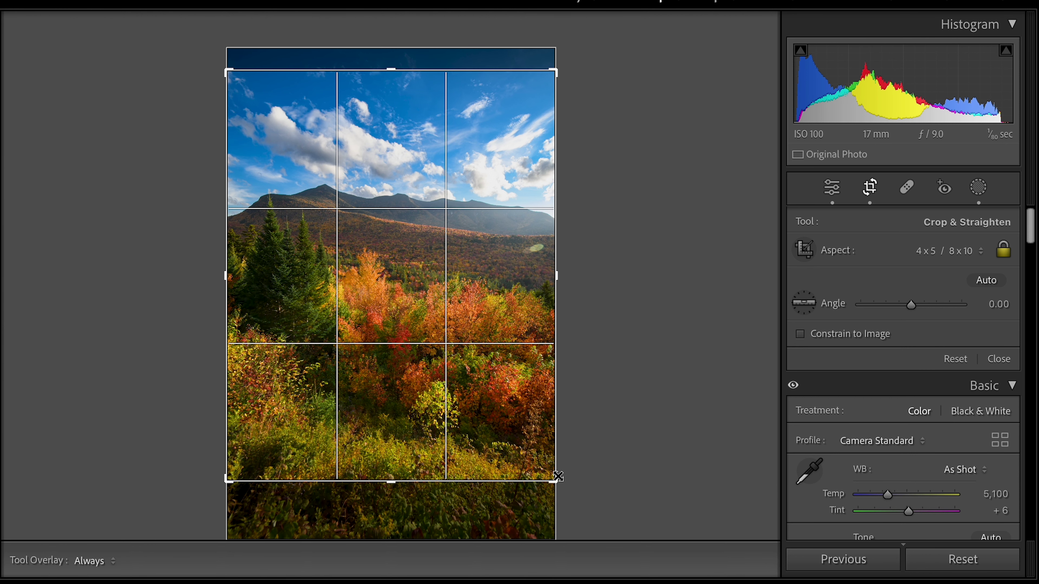
drag(482, 432, 483, 436)
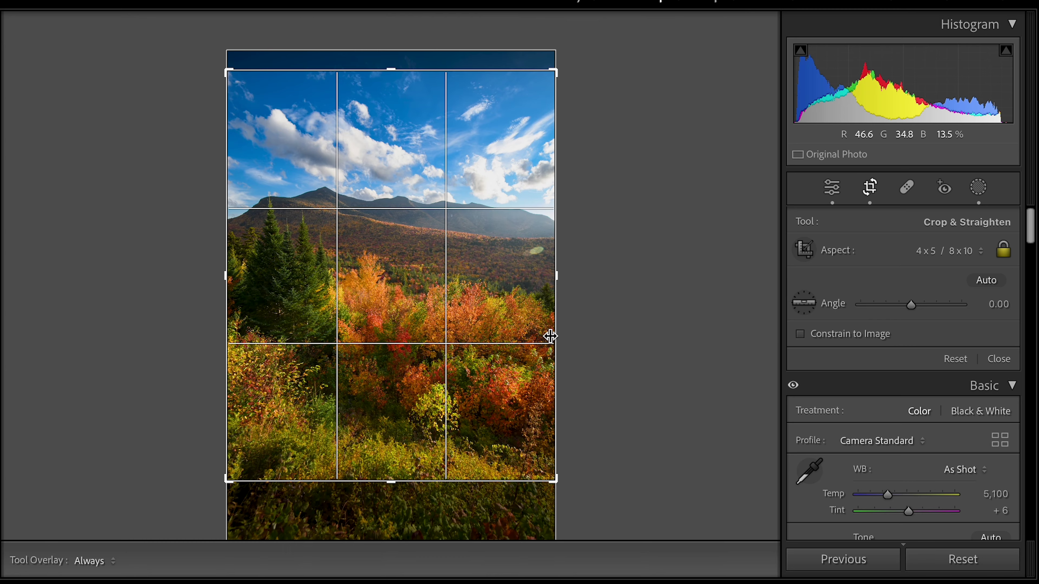
key(Return)
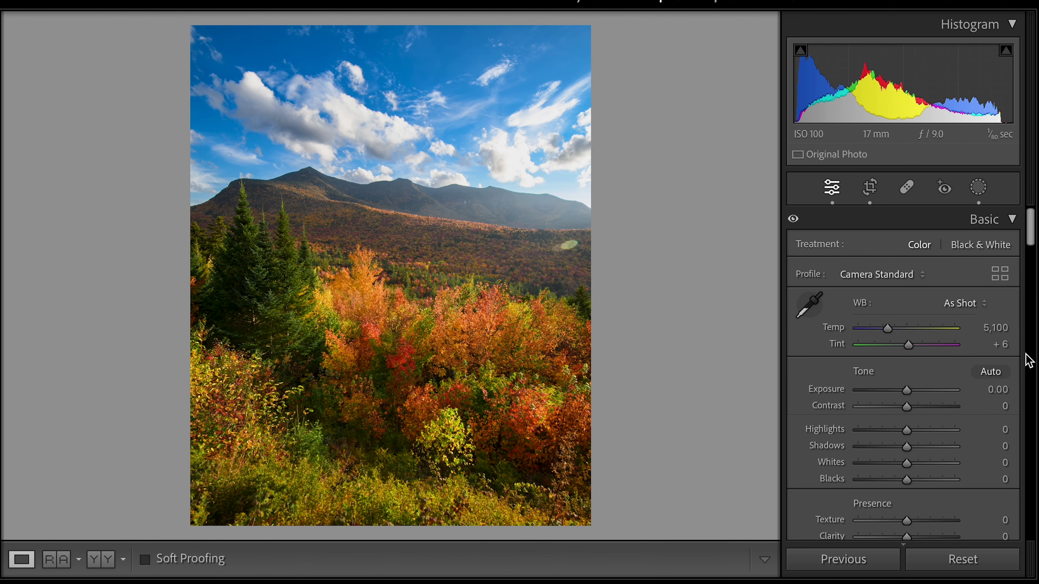
Step: Compare before/after and raise Whites while previewing clipping, pushing to +35 then settling near +23
key(backslash)
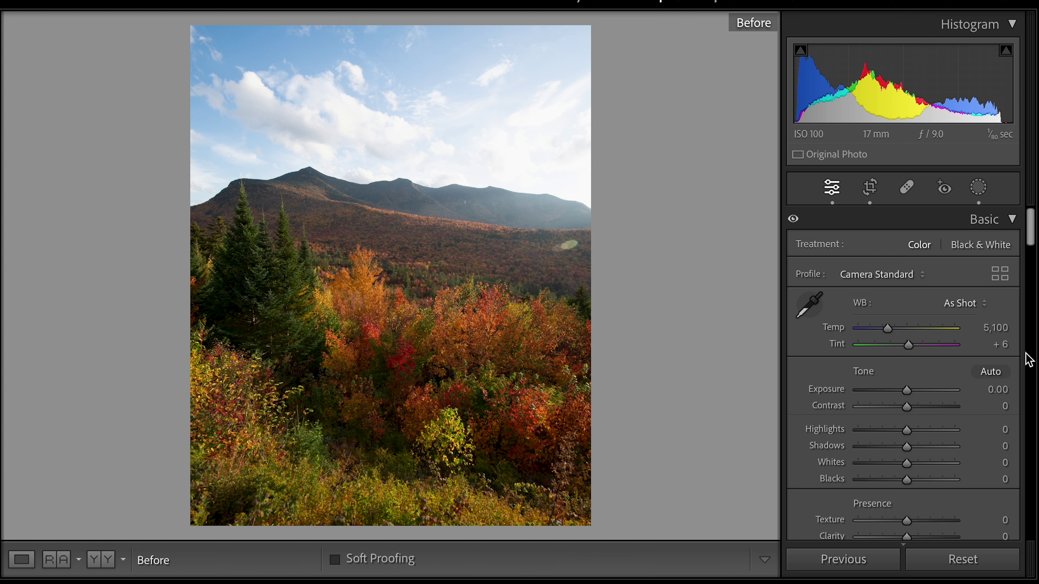
key(backslash)
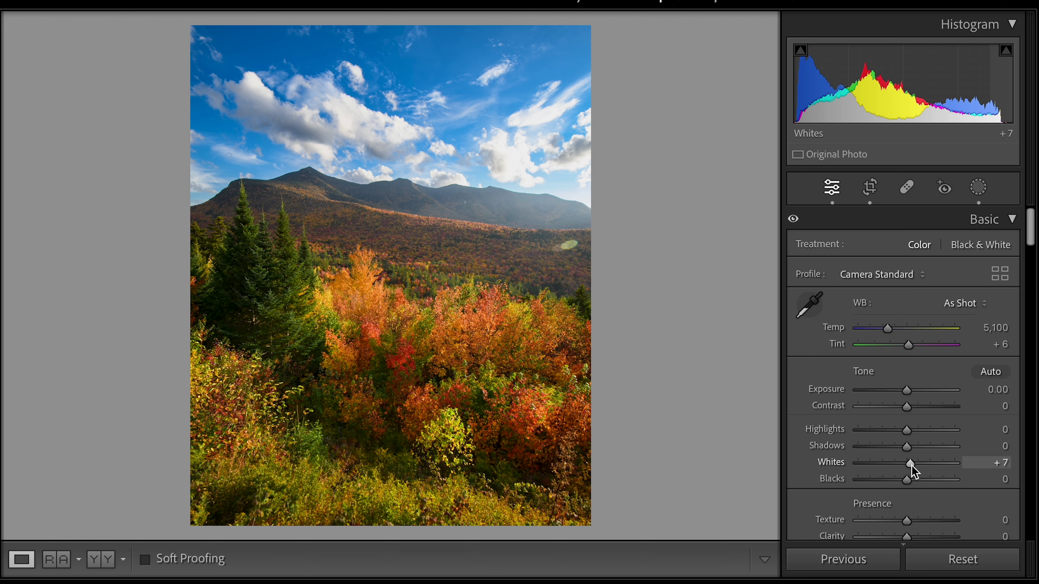
drag(911, 465, 909, 470)
key(alt)
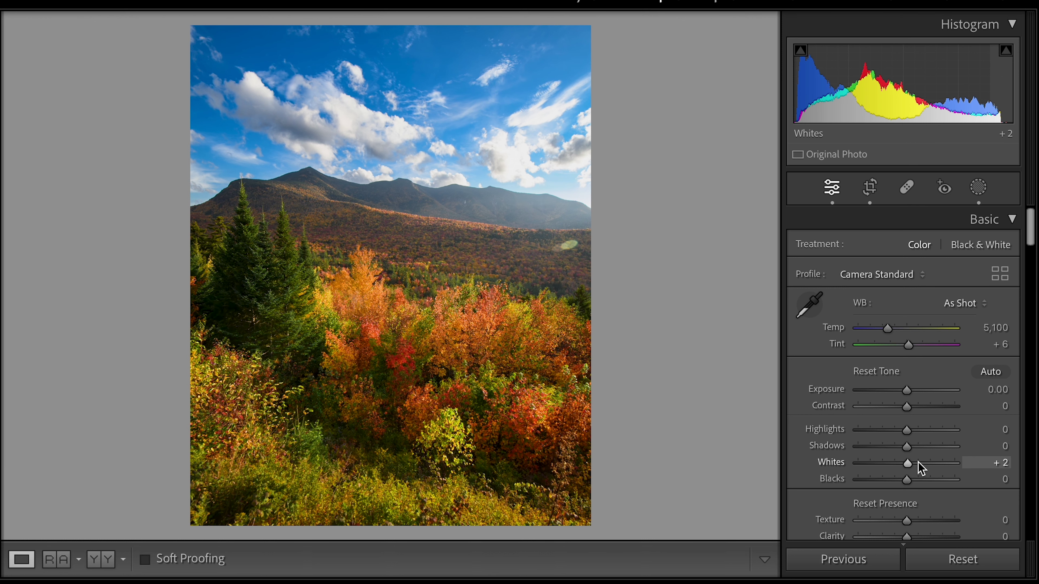
mouse_move(908, 466)
mouse_down()
mouse_move(960, 465)
mouse_move(913, 474)
mouse_move(922, 471)
mouse_up()
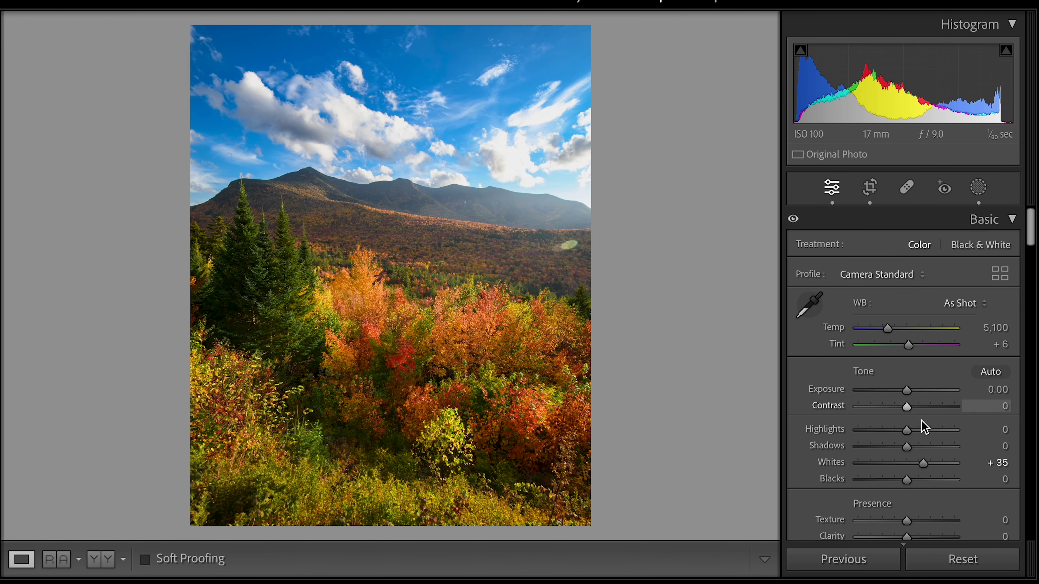
key(backslash)
key(backslash)
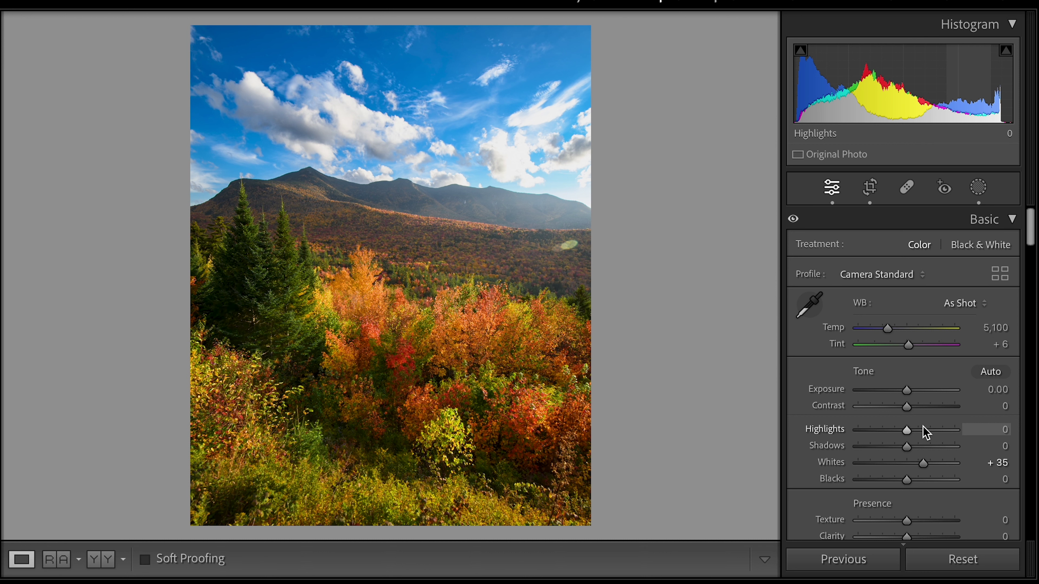
key(backslash)
key(backslash)
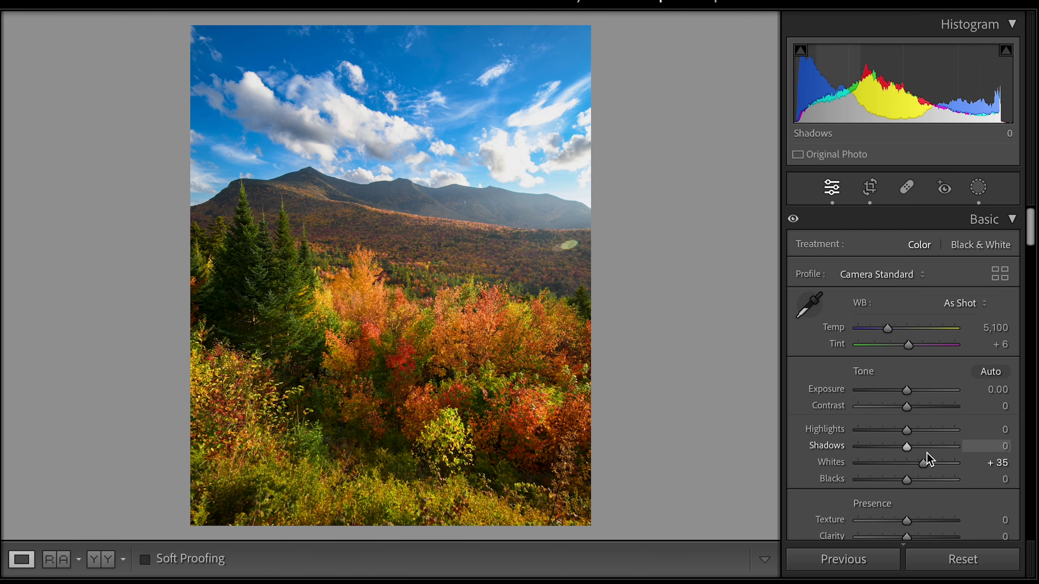
drag(922, 463, 918, 464)
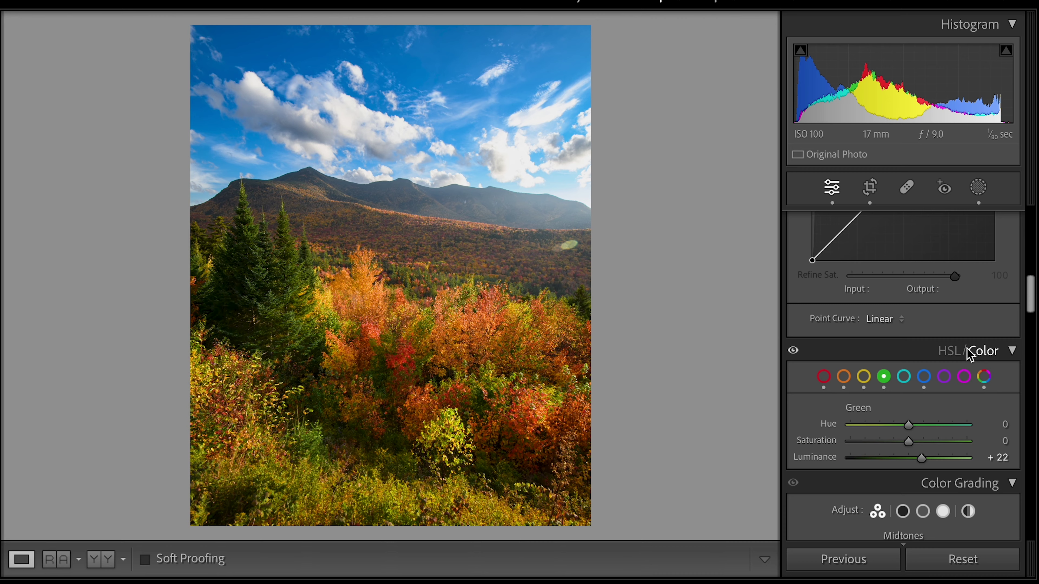
Step: Darken the corners with a post-crop vignette, then ease its Amount back to −10
scroll(971, 360, down, 15)
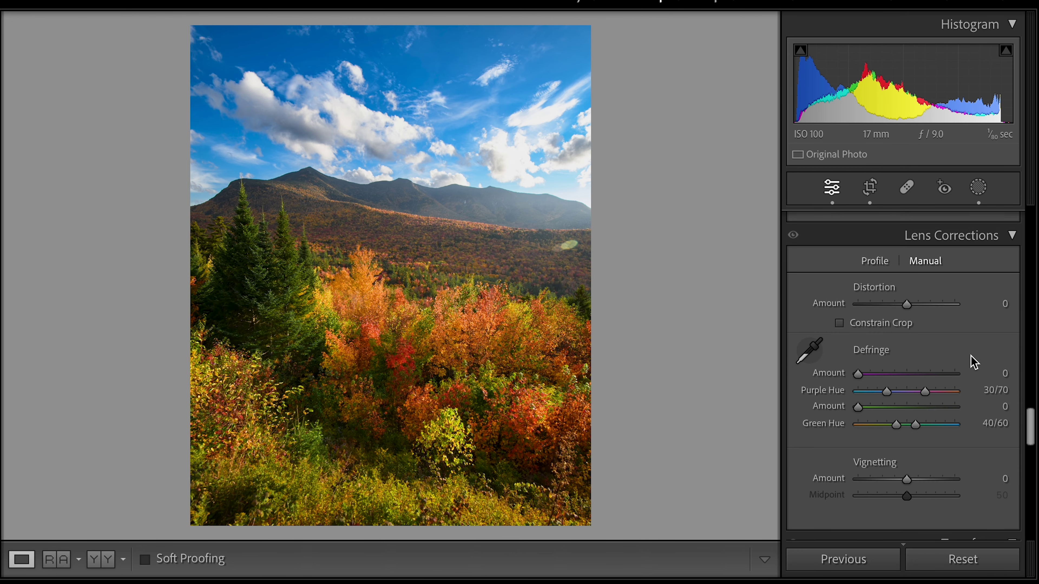
scroll(970, 363, down, 8)
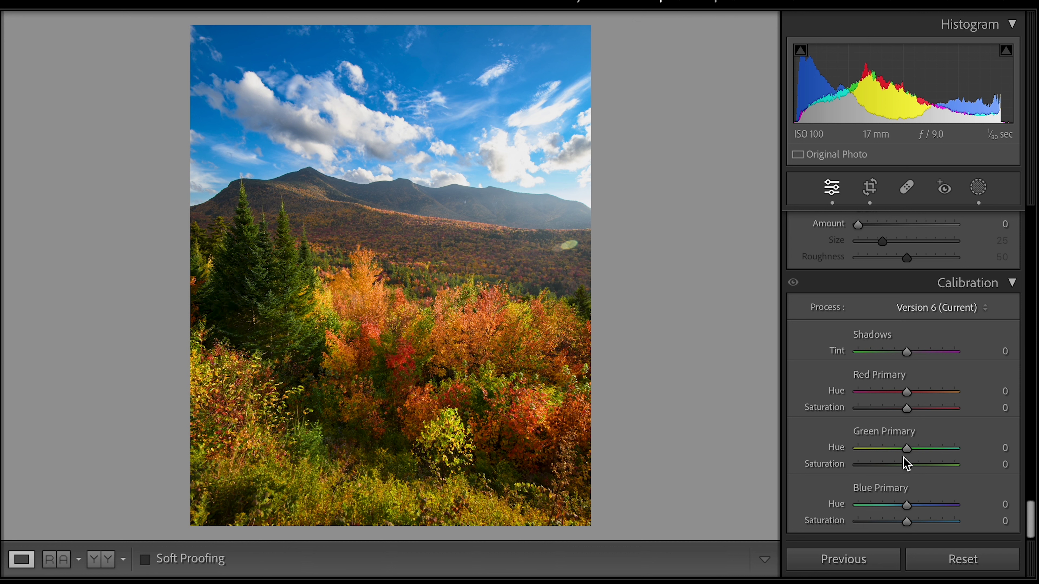
scroll(904, 457, up, 5)
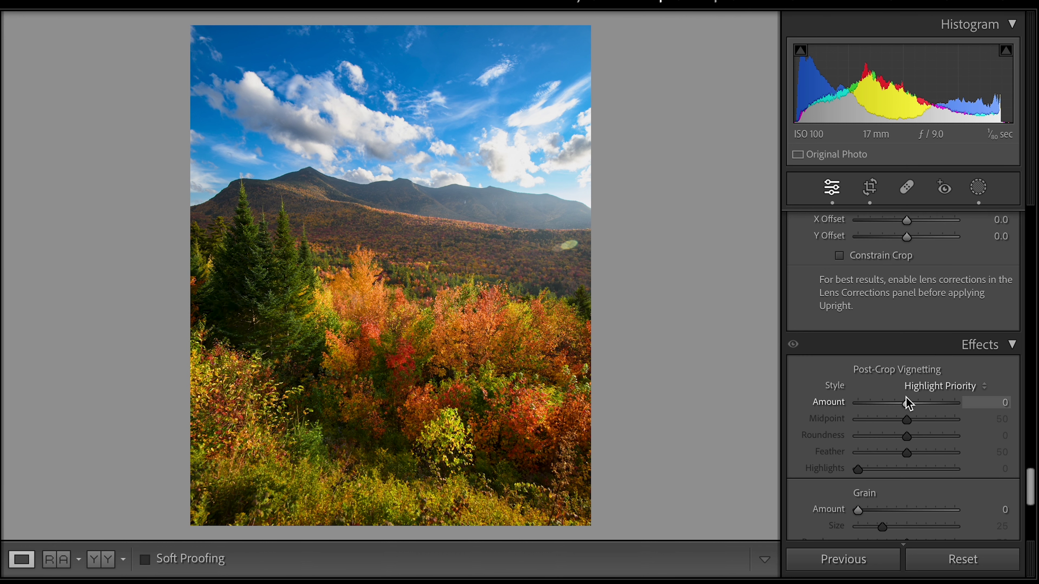
drag(910, 400, 897, 407)
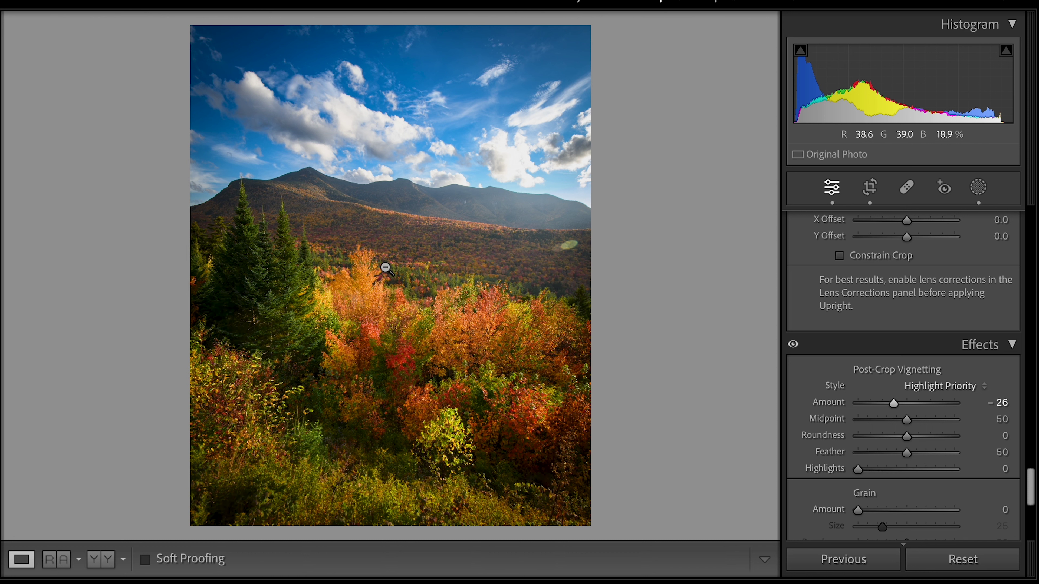
scroll(796, 420, up, 3)
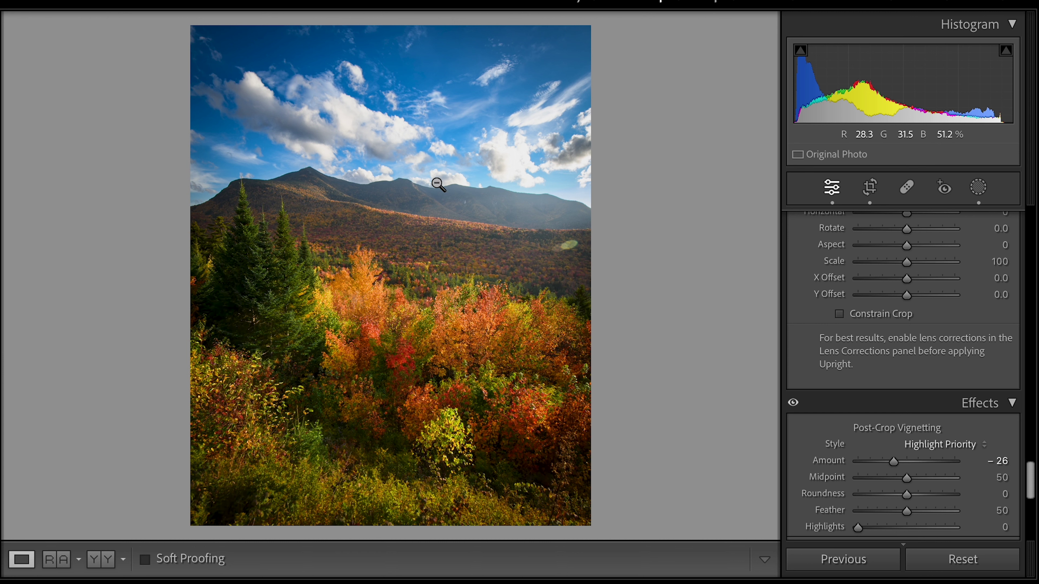
drag(896, 463, 905, 464)
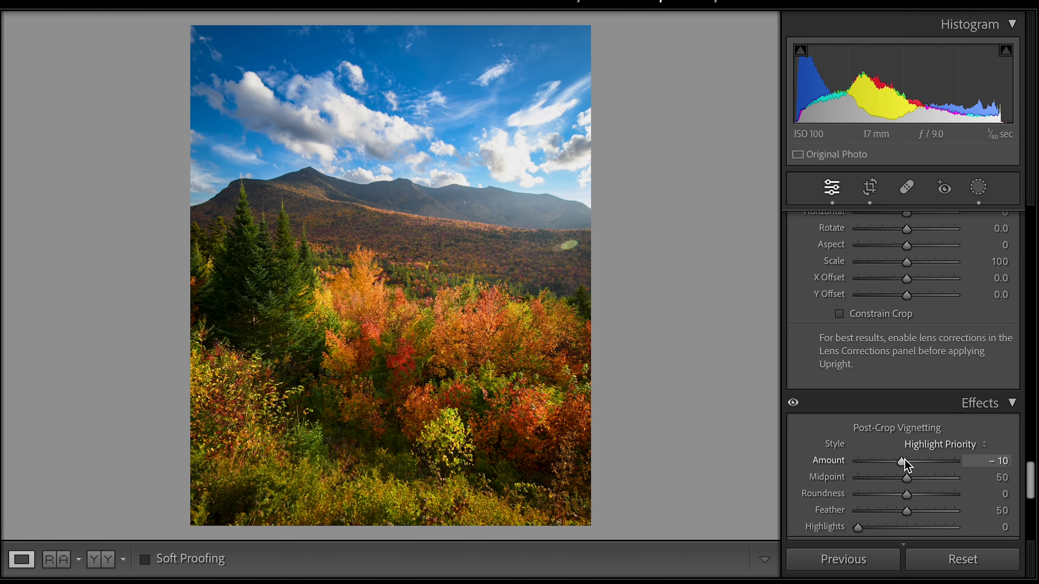
Step: Create a new brush mask and paint it over the upper-right sky
click(520, 151)
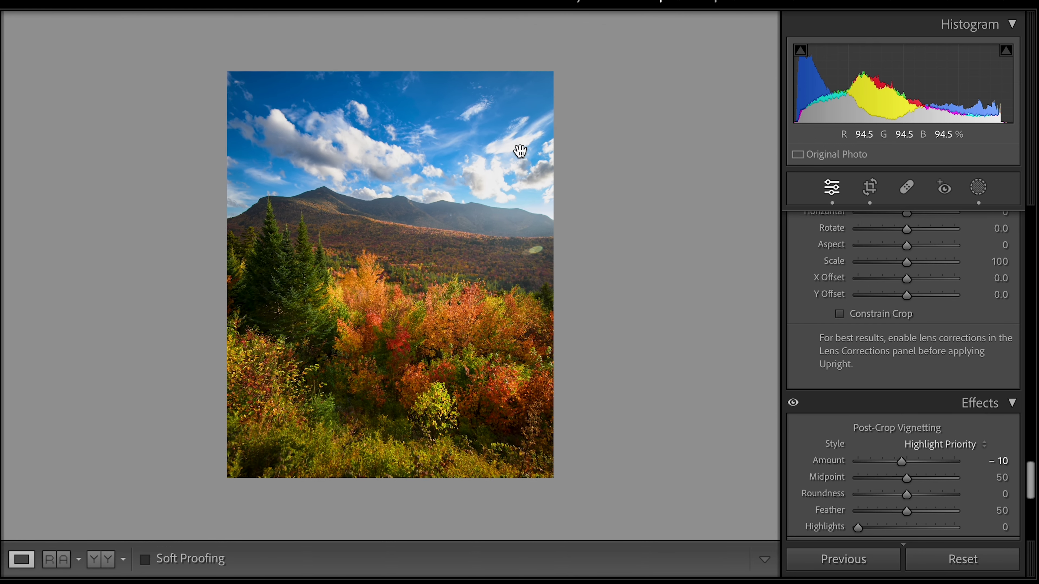
click(964, 186)
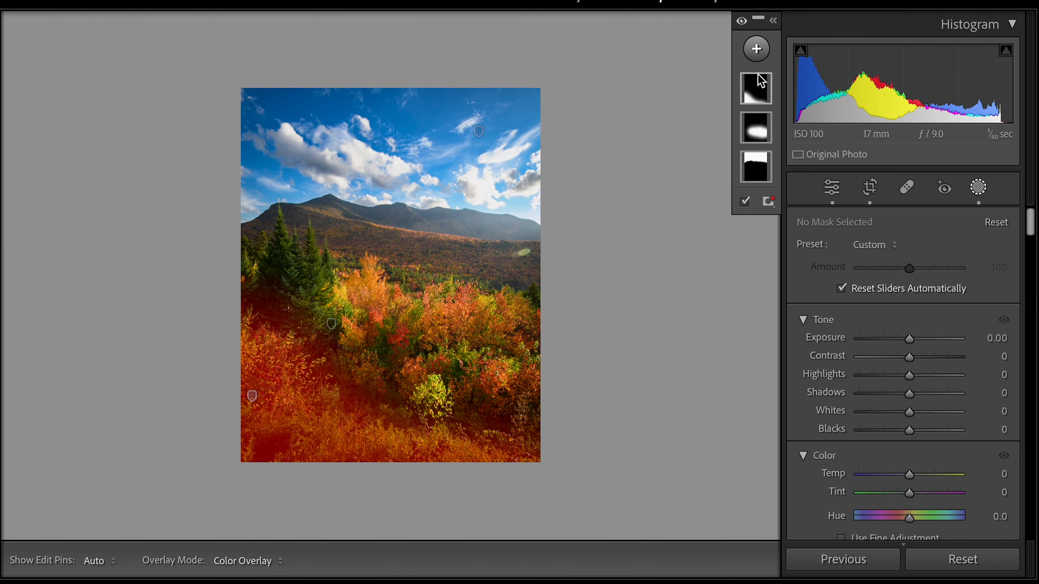
click(756, 49)
click(789, 206)
scroll(514, 179, down, 3)
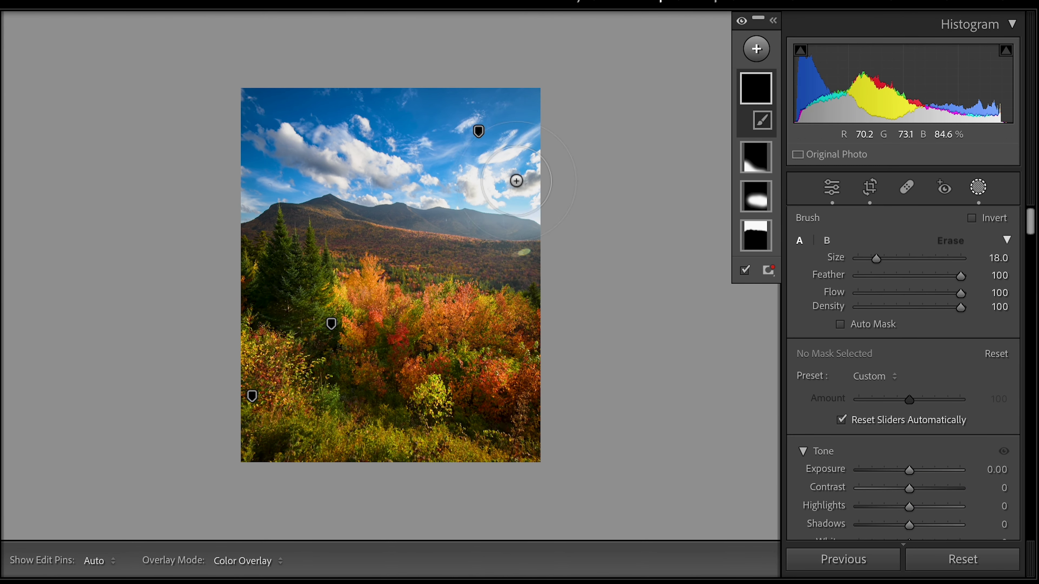
mouse_move(487, 187)
mouse_down()
mouse_move(471, 187)
mouse_move(520, 173)
mouse_move(471, 181)
mouse_up()
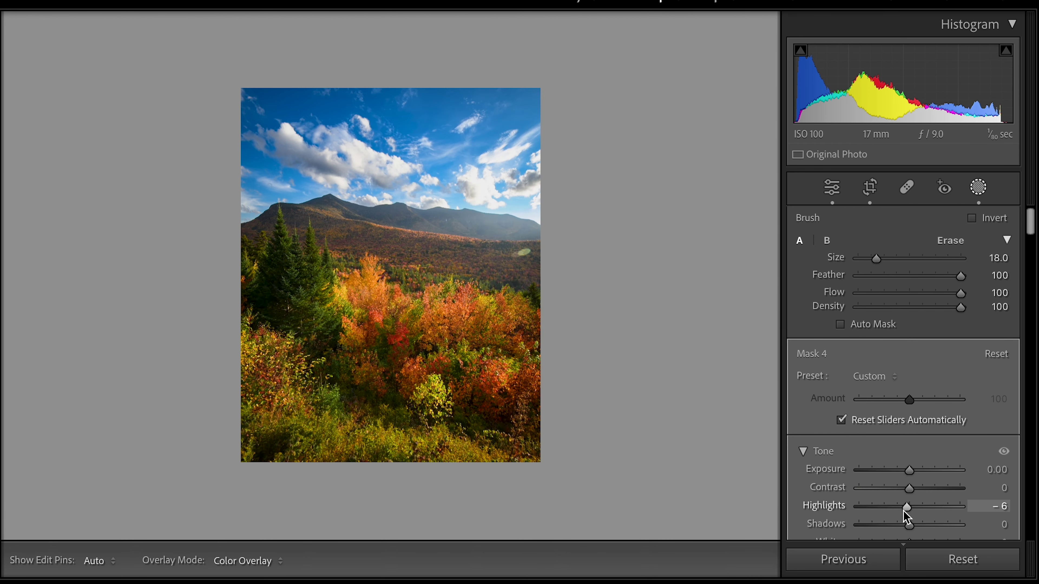
Step: Set the sky mask's Highlights to −30 and close Masking with the photo back at full view
drag(903, 511, 893, 511)
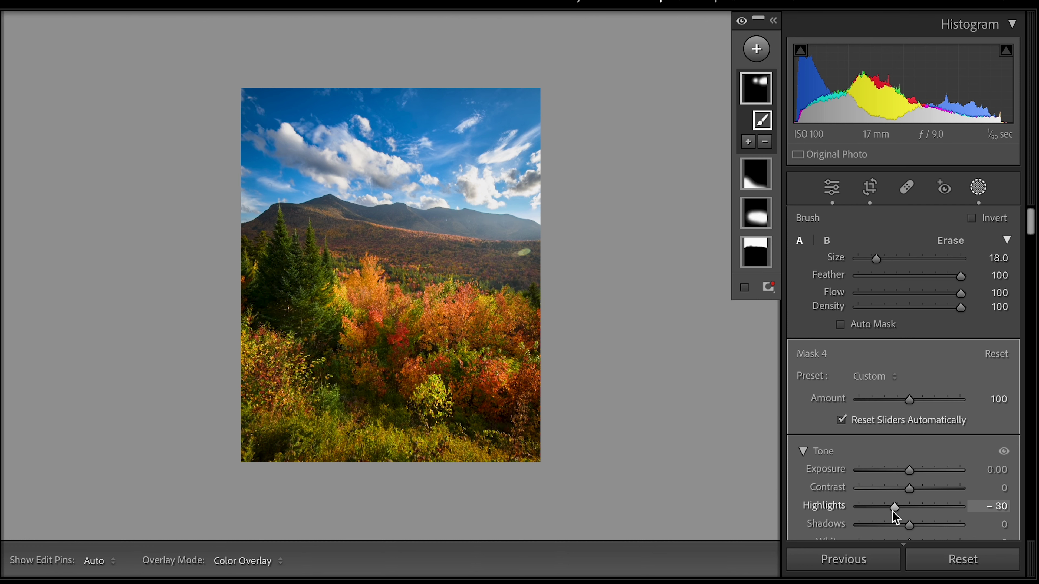
click(979, 188)
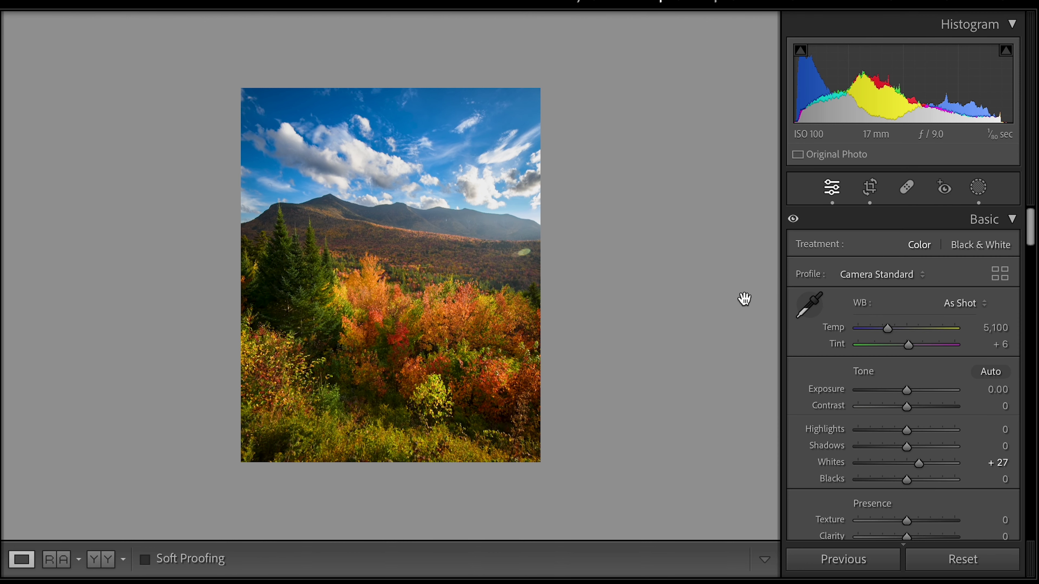
click(418, 262)
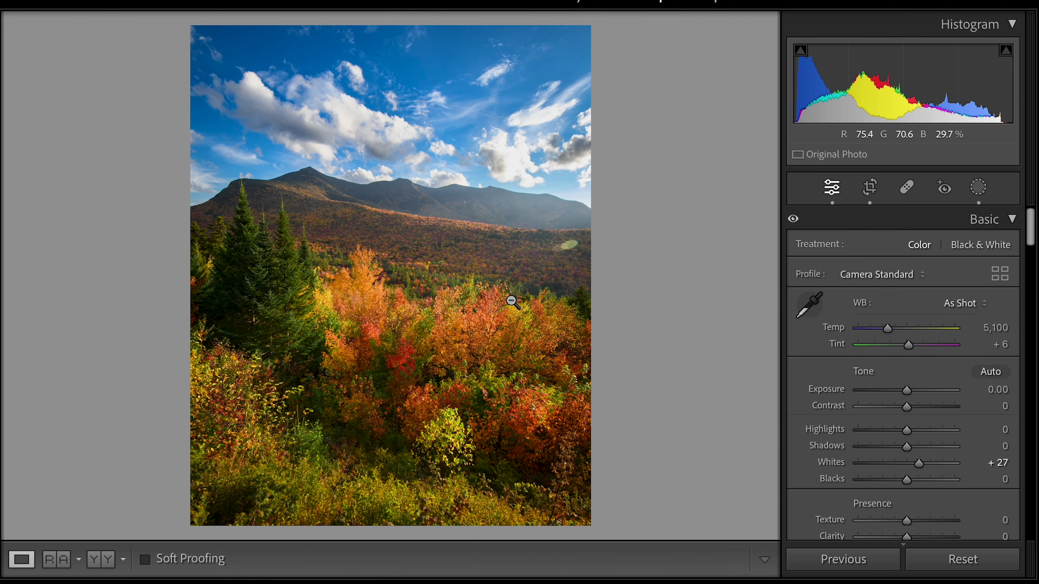